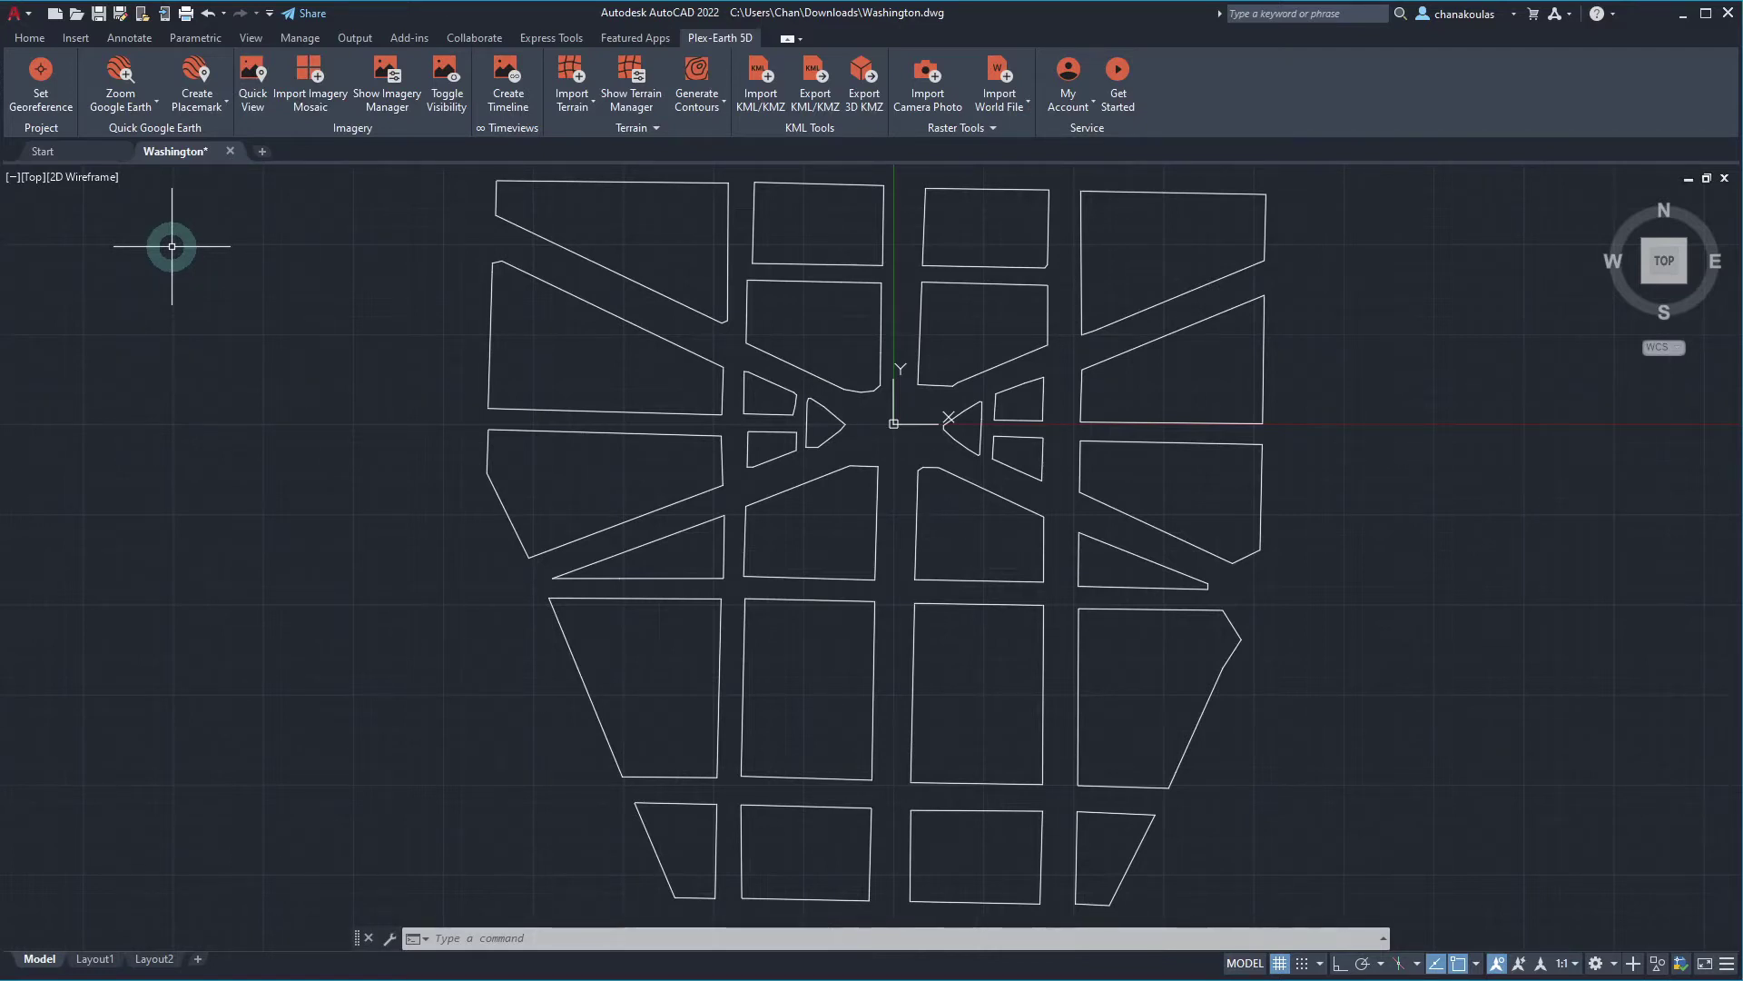
Open Set Georeference to show the Washington drawing's Quick Georeference dialog.
left_click(38, 90)
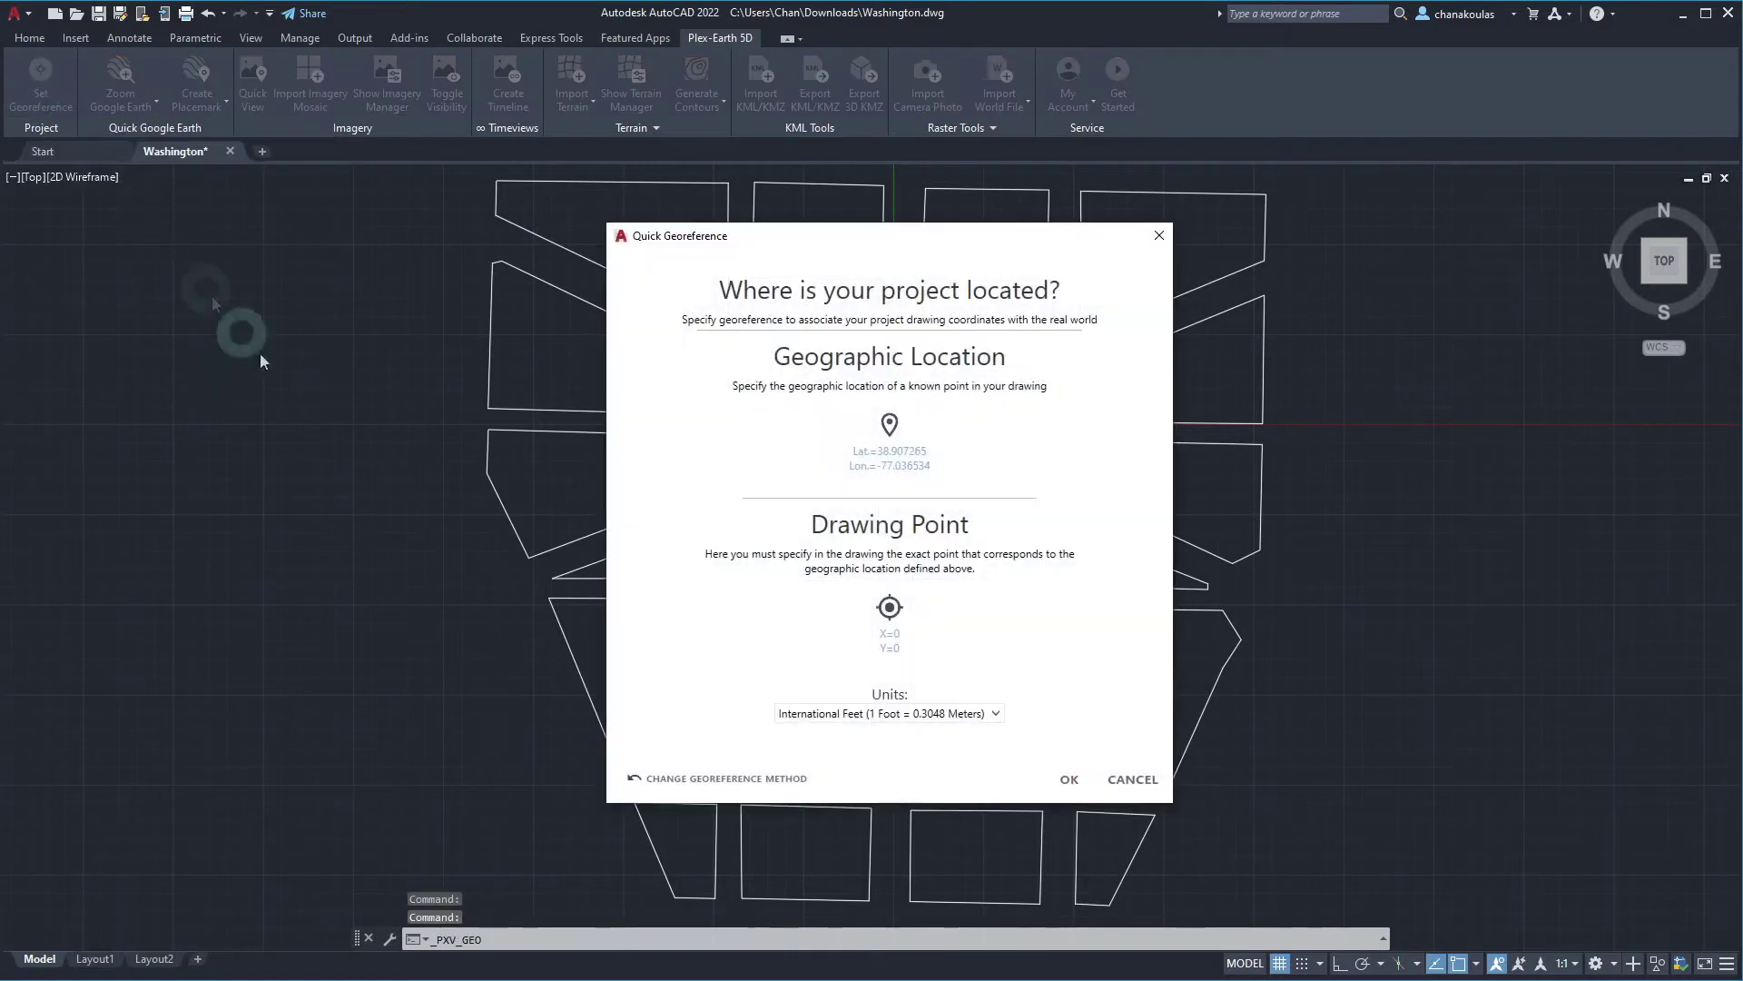
Exit the georeference setup via Change Georeference Method, keeping the drawing's existing location.
left_click(702, 774)
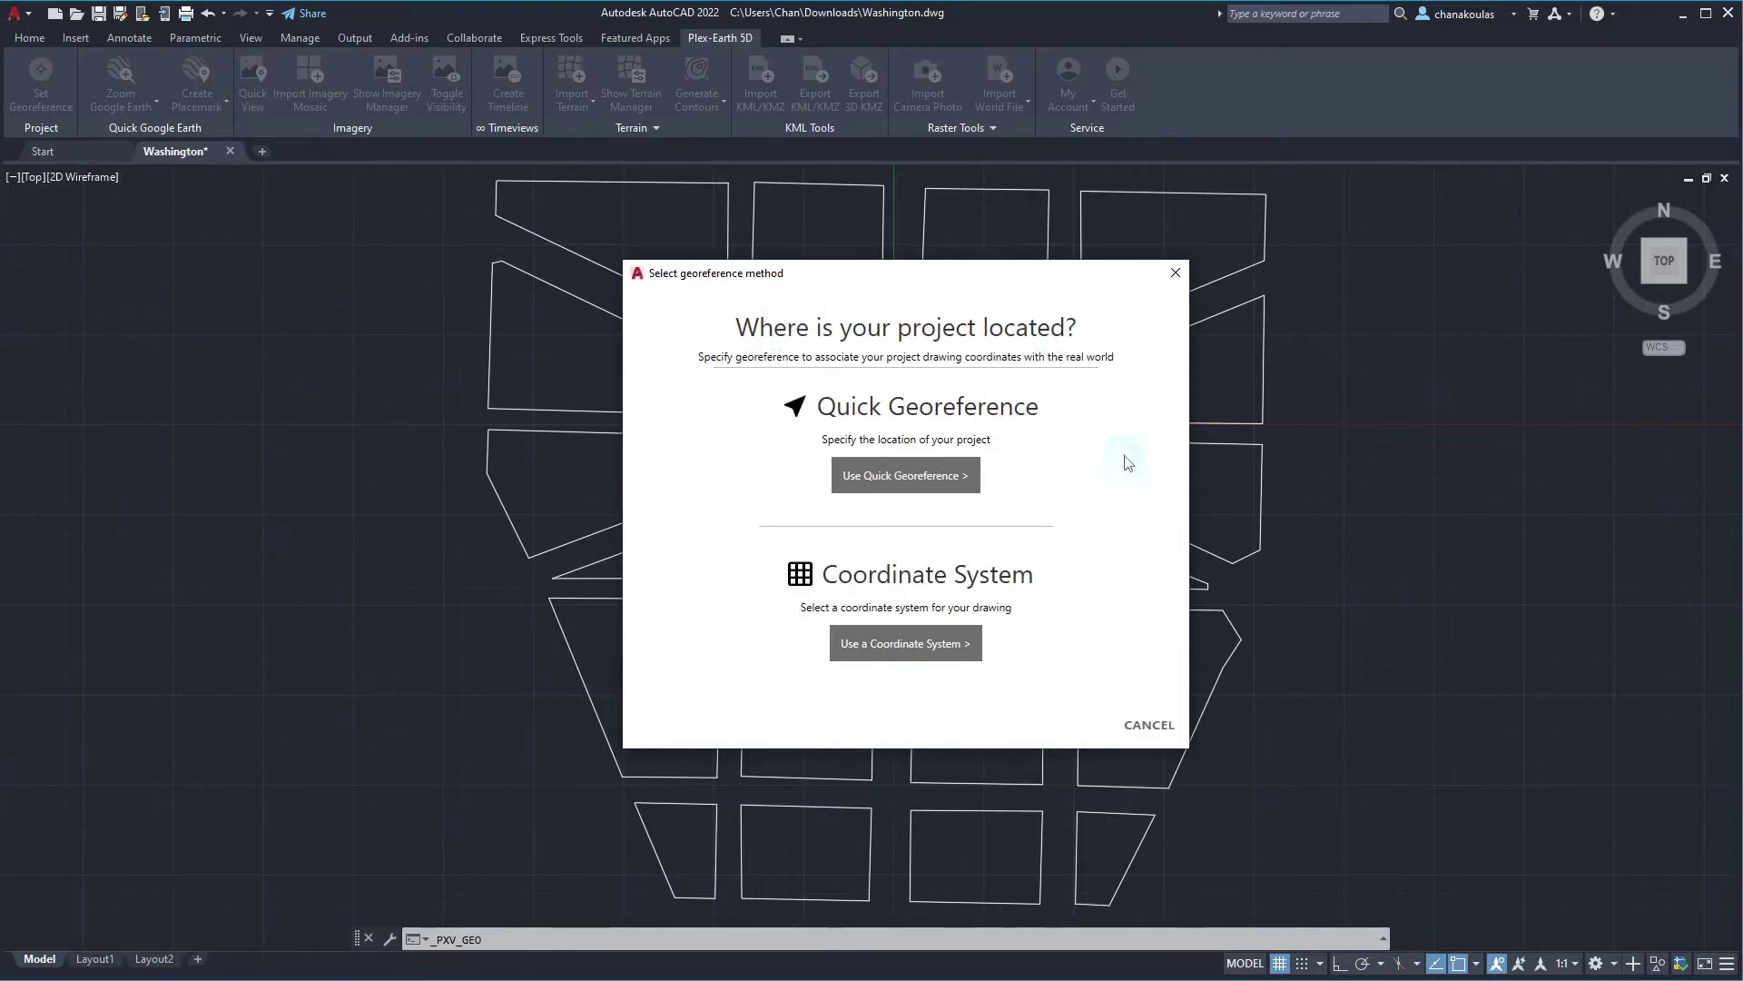
left_click(1175, 272)
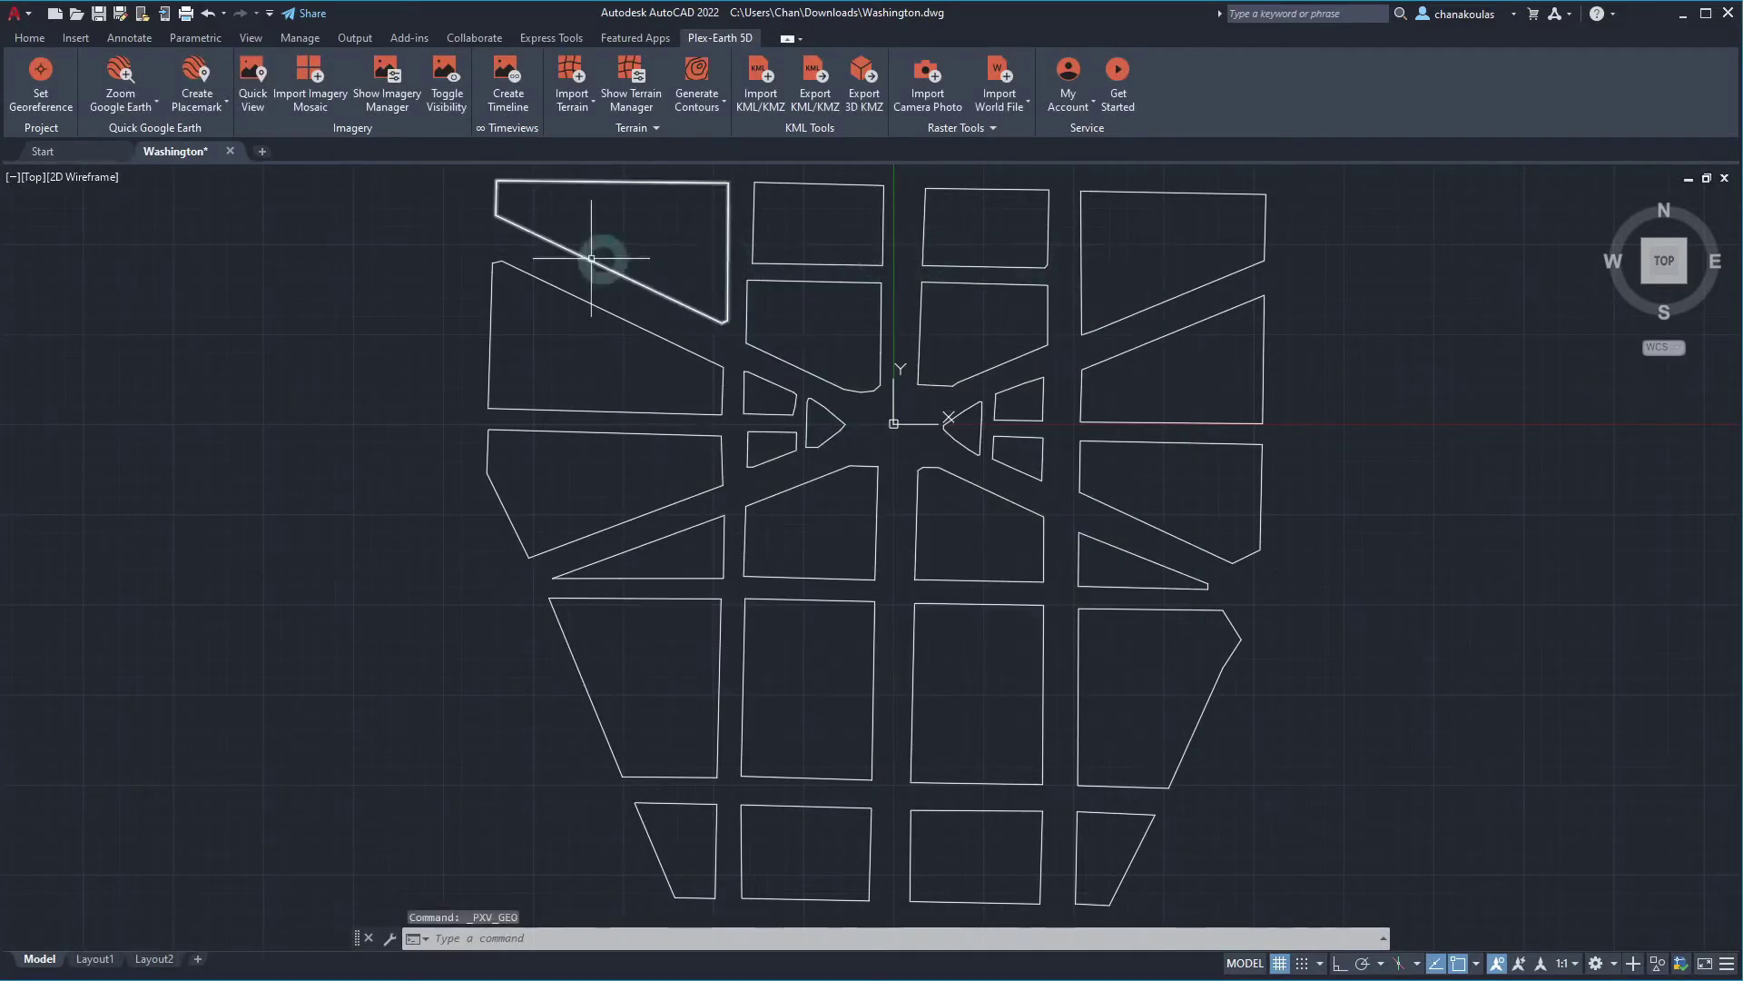
left_click(251, 91)
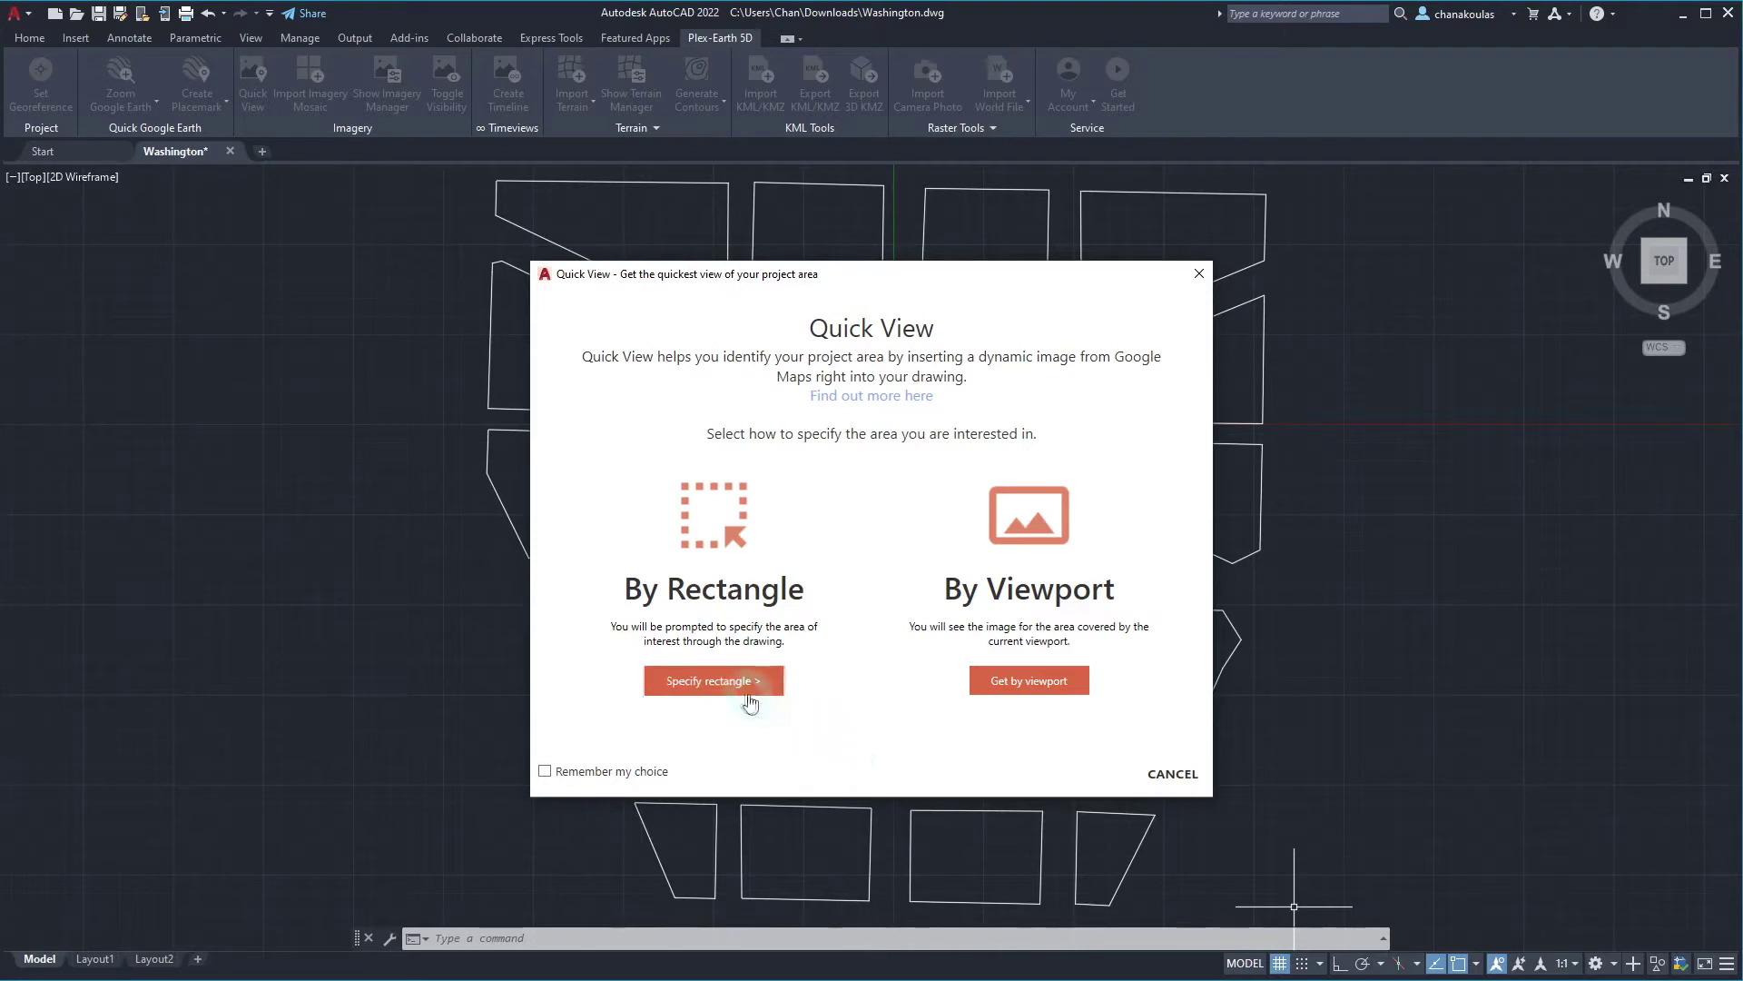
Choose Specify rectangle as the area method for the Google Maps Quick View.
left_click(713, 682)
Insert Google Maps imagery over a rectangle from the lower-right corner to beyond the upper-left blocks.
left_click(980, 753)
left_click(1122, 776)
left_click(1130, 826)
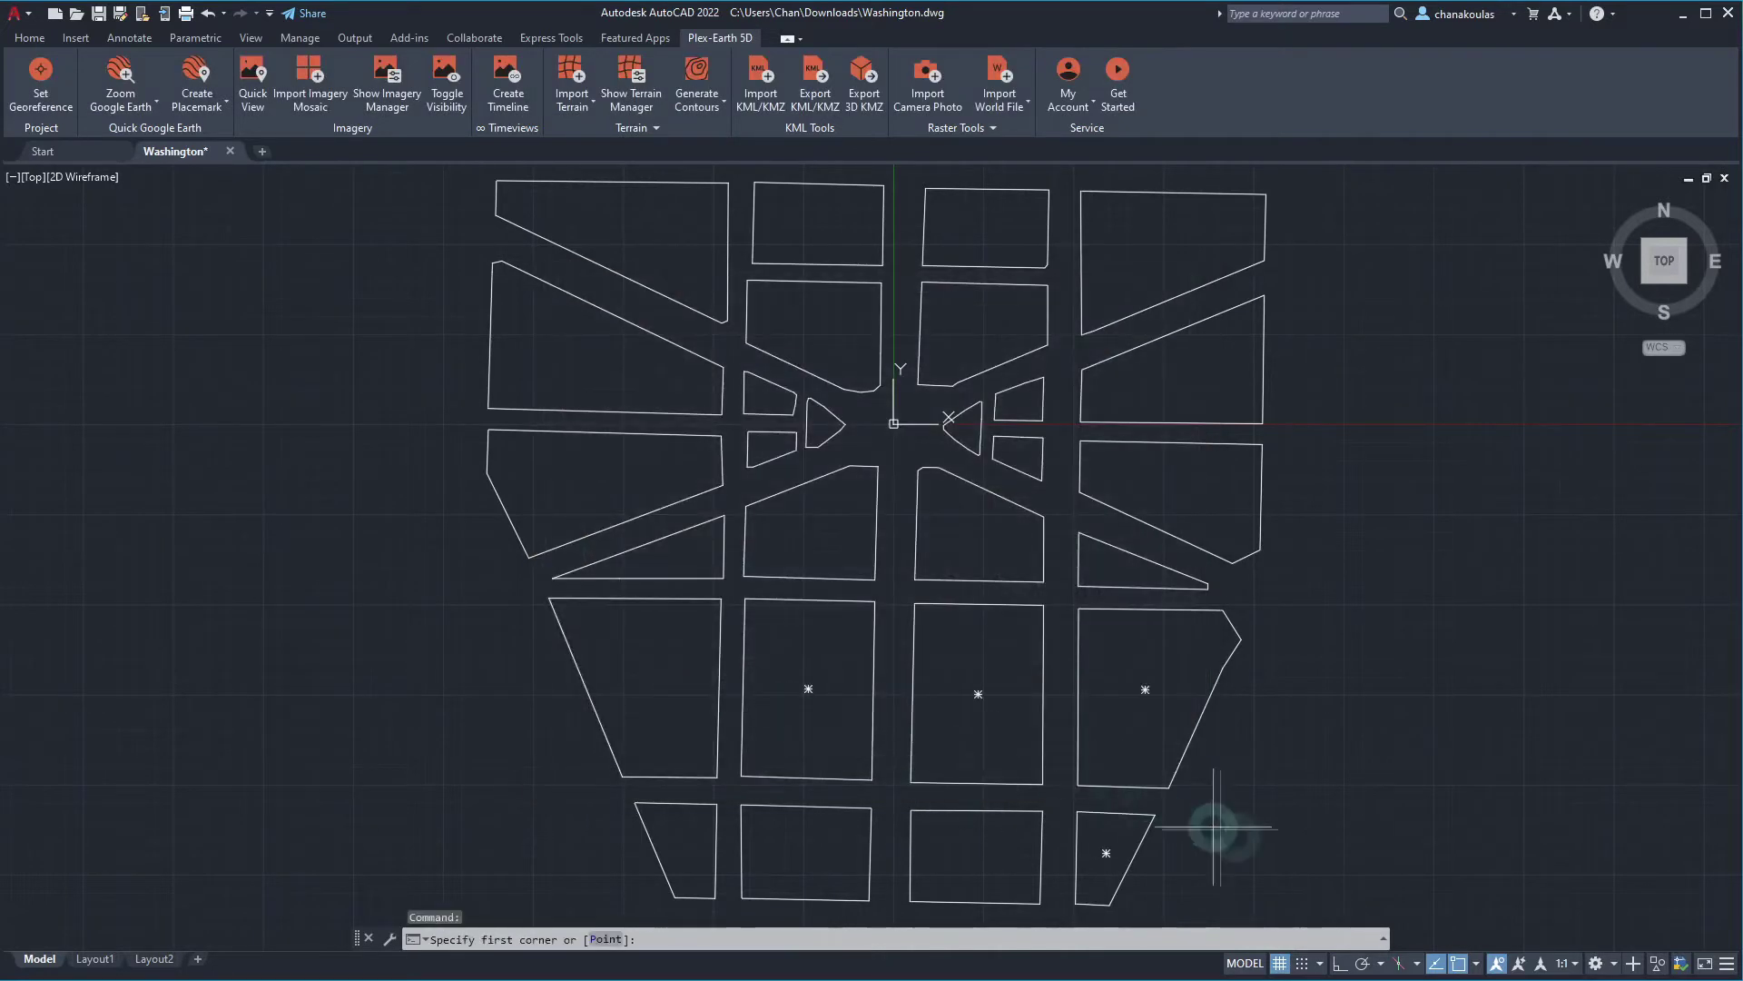
left_click(1300, 914)
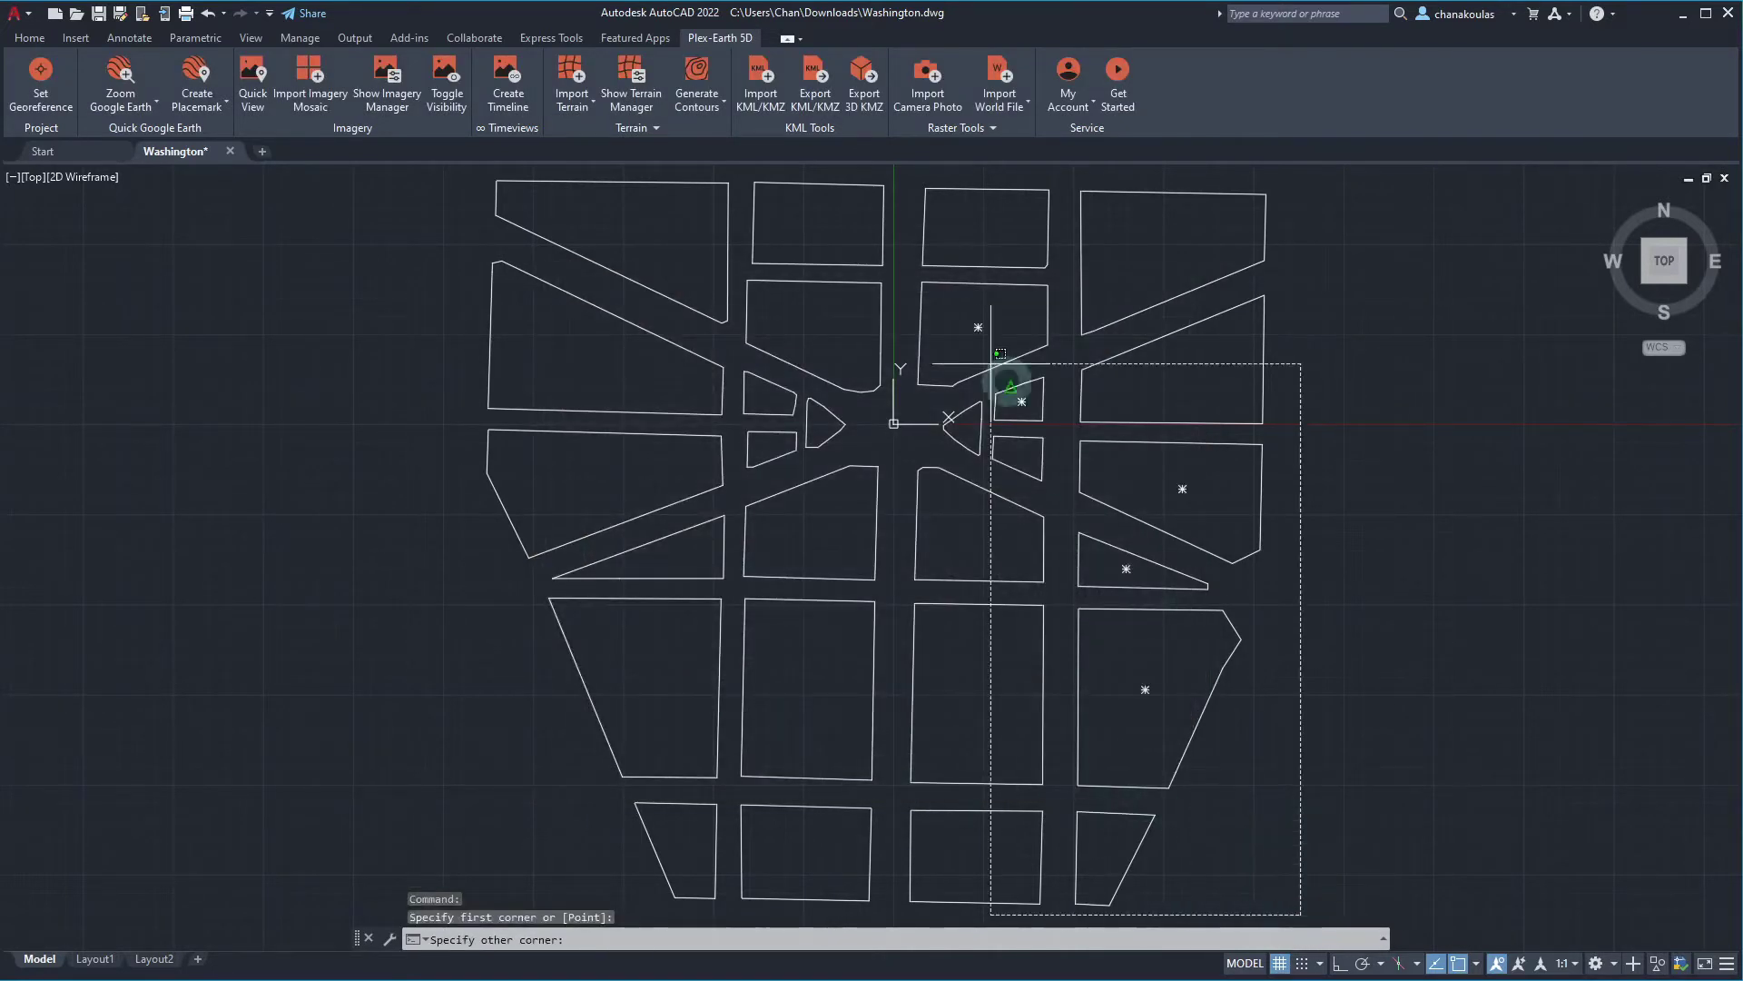
left_click(457, 171)
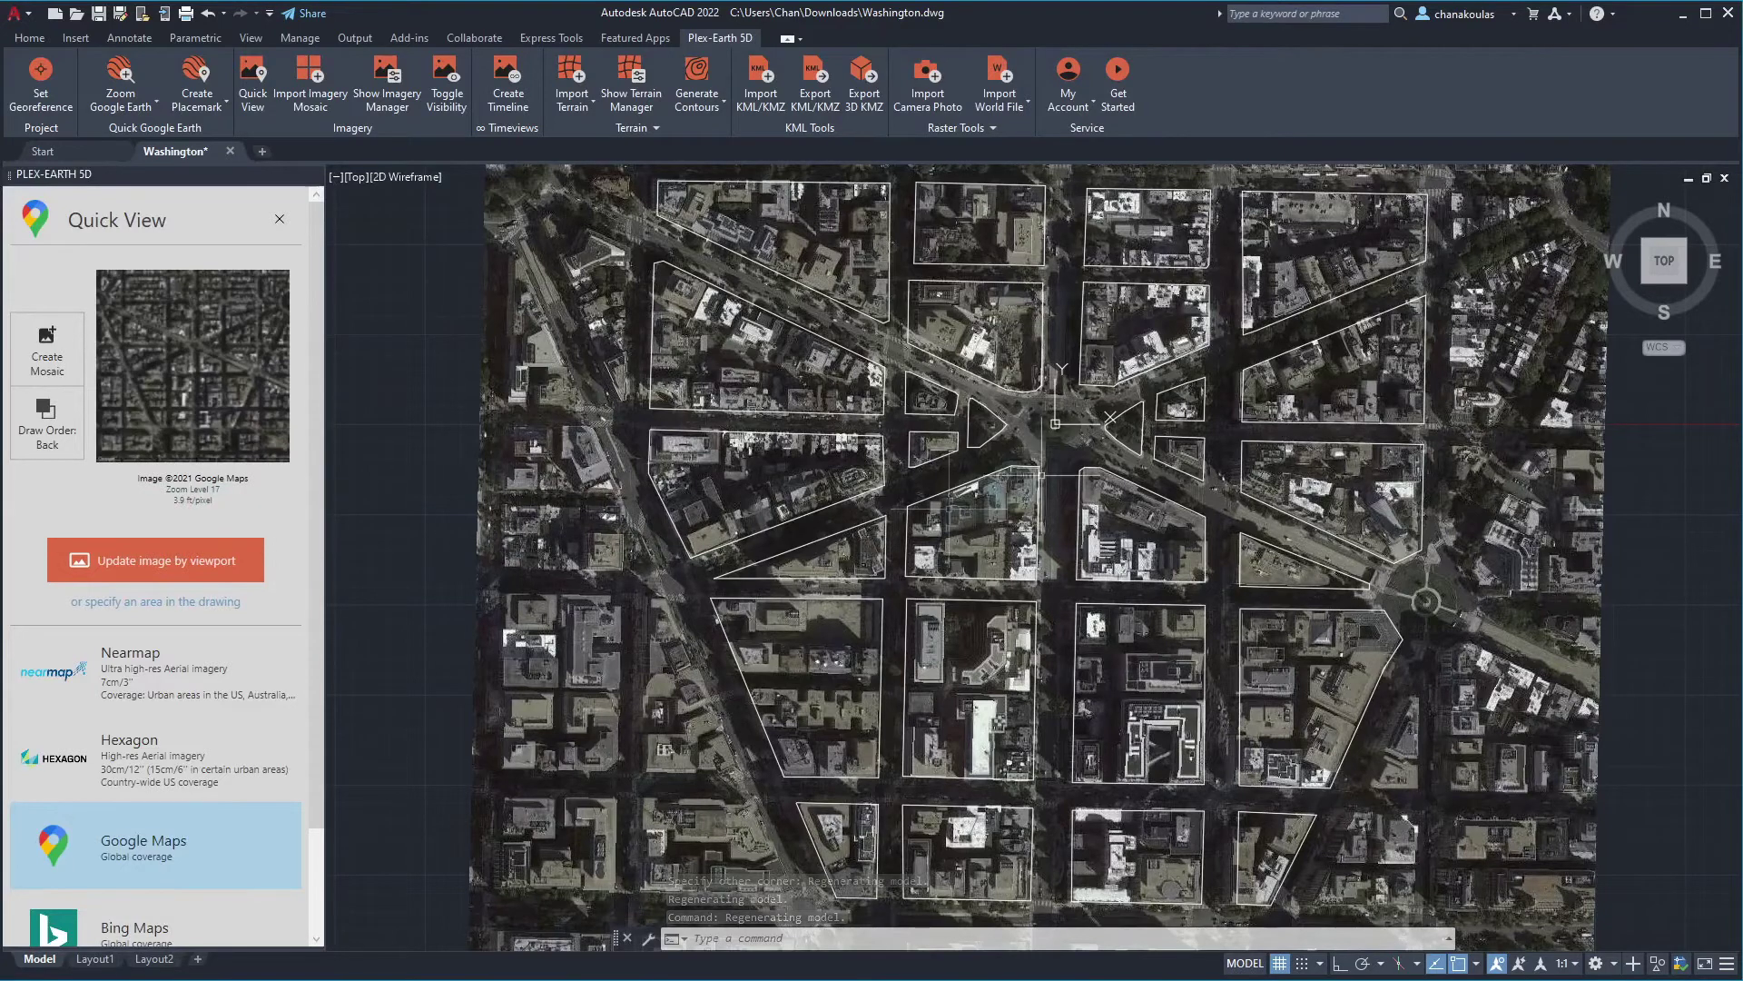
Zoom into the roundabout and refetch sharper imagery for the zoomed view.
scroll(1054, 420, "up", 6)
scroll(1004, 409, "up", 2)
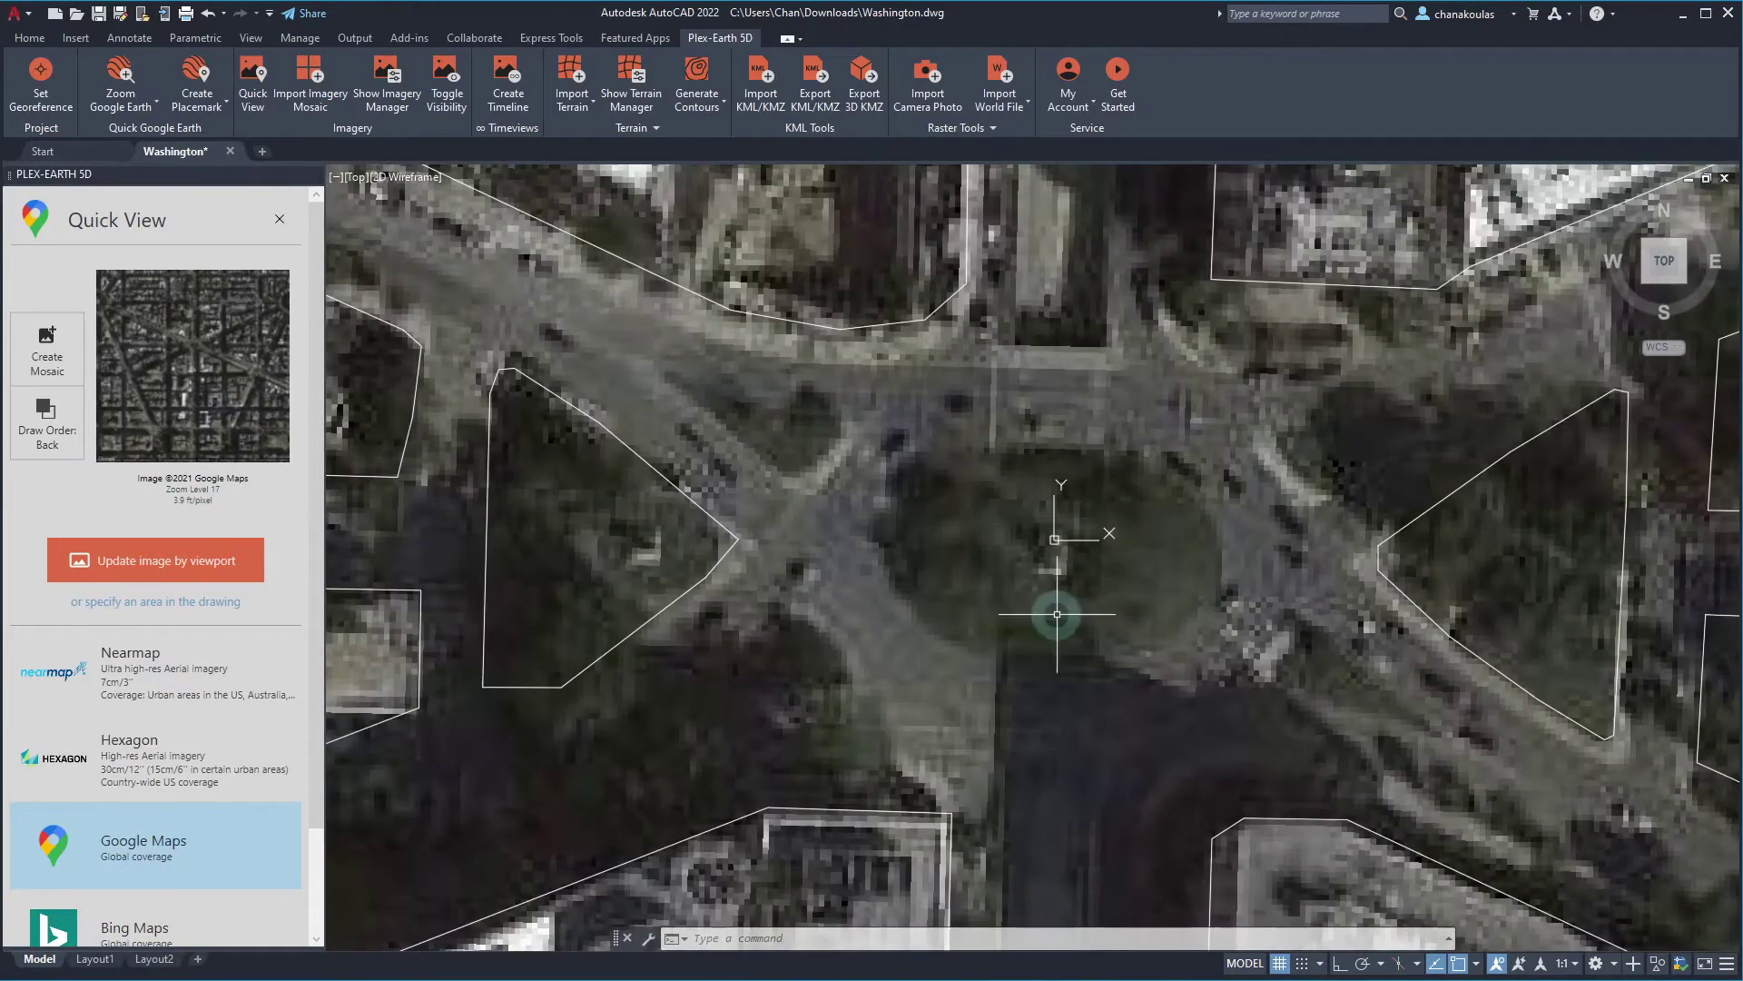
left_click(111, 570)
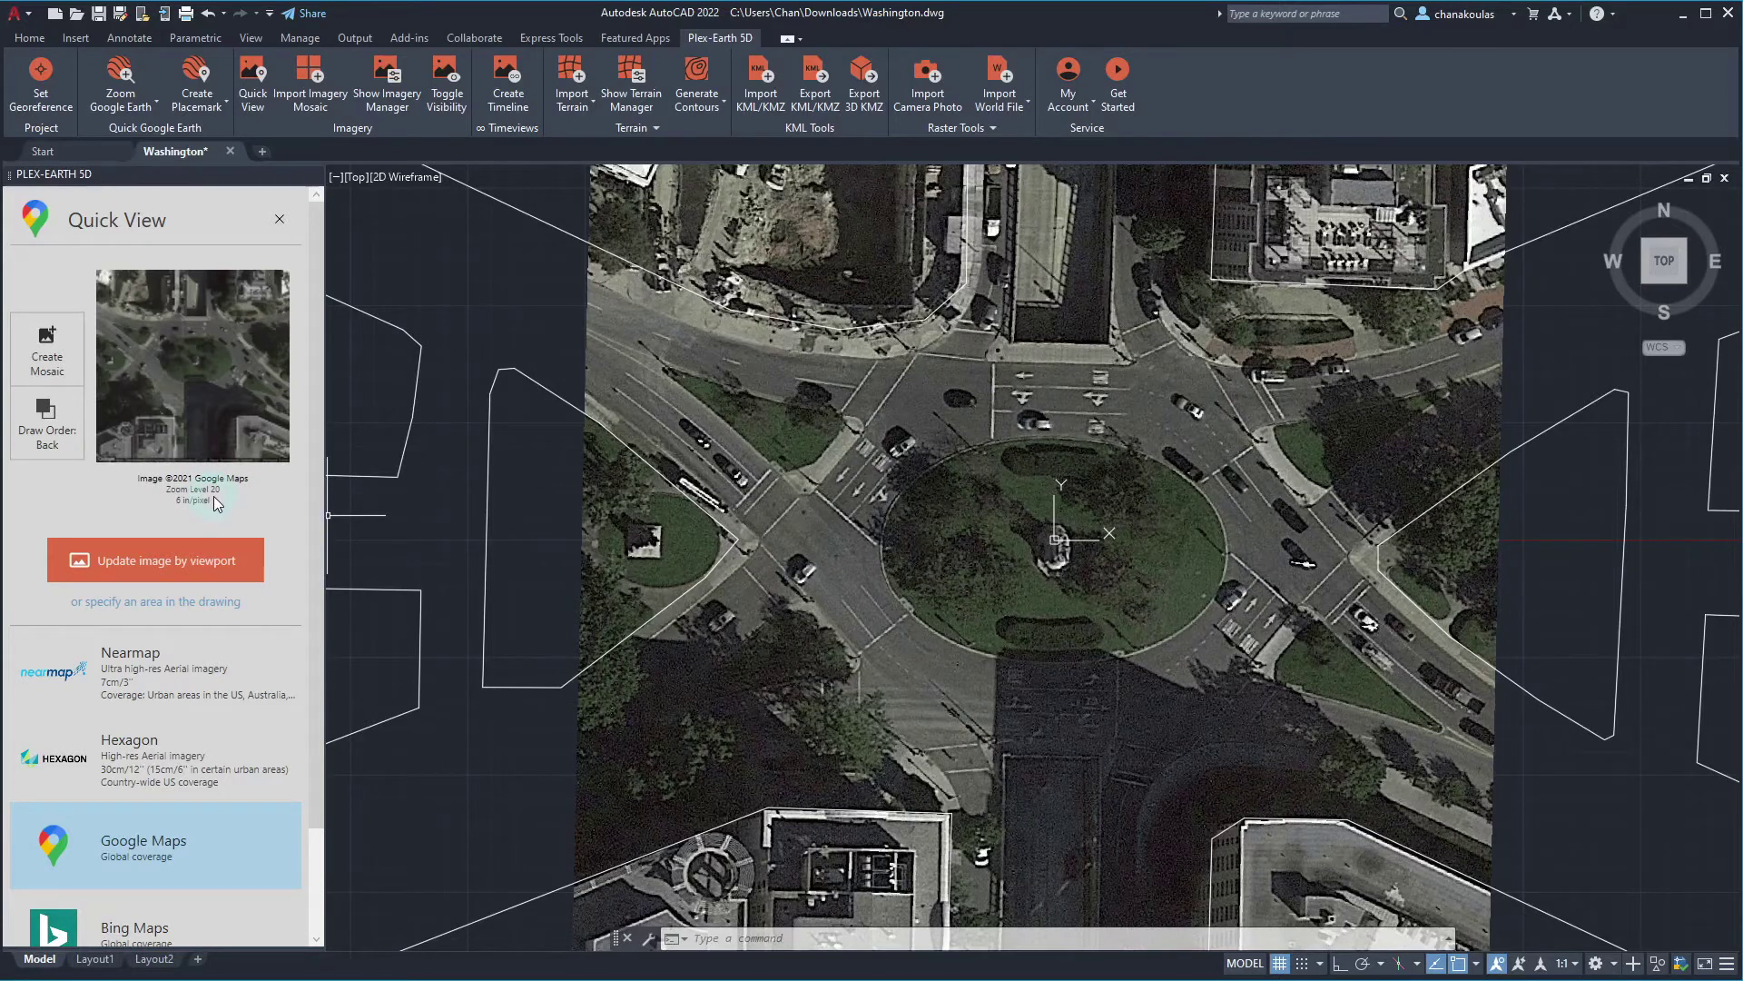
Zoom out and pan to view the zoom-level-20 roundabout image among the block outlines.
scroll(545, 563, "down", 3)
middle_click_drag(545, 563, 681, 514)
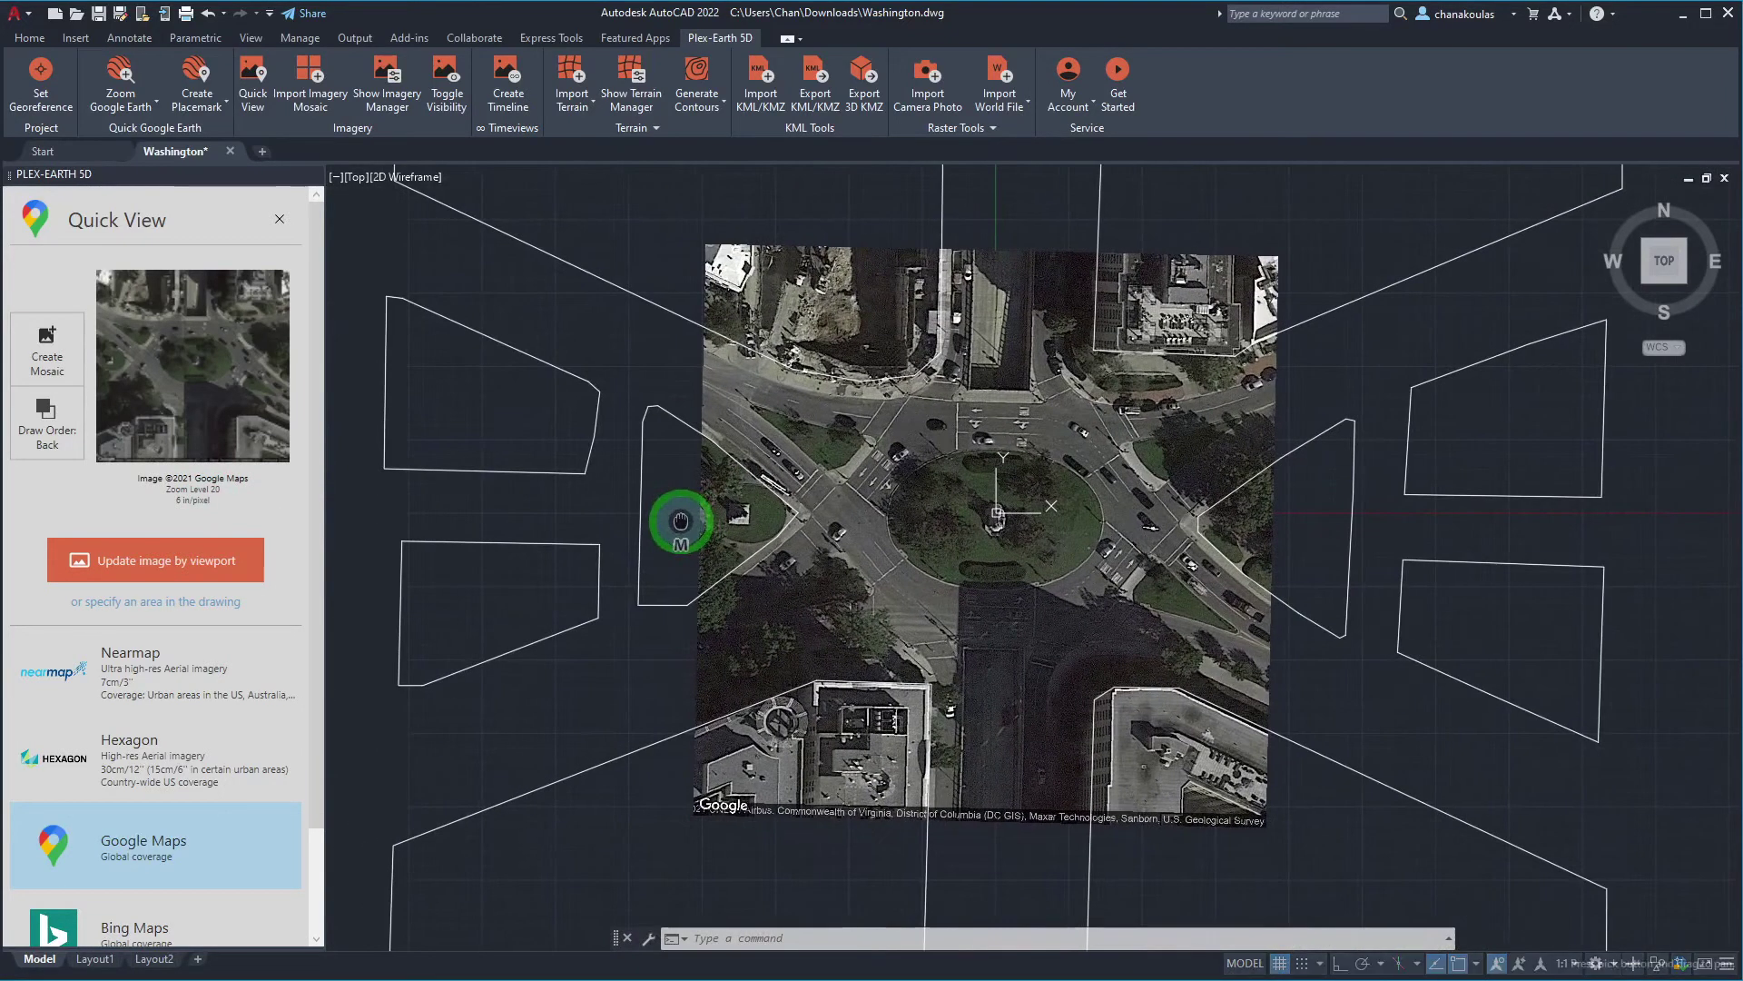
left_click_drag(319, 505, 320, 667)
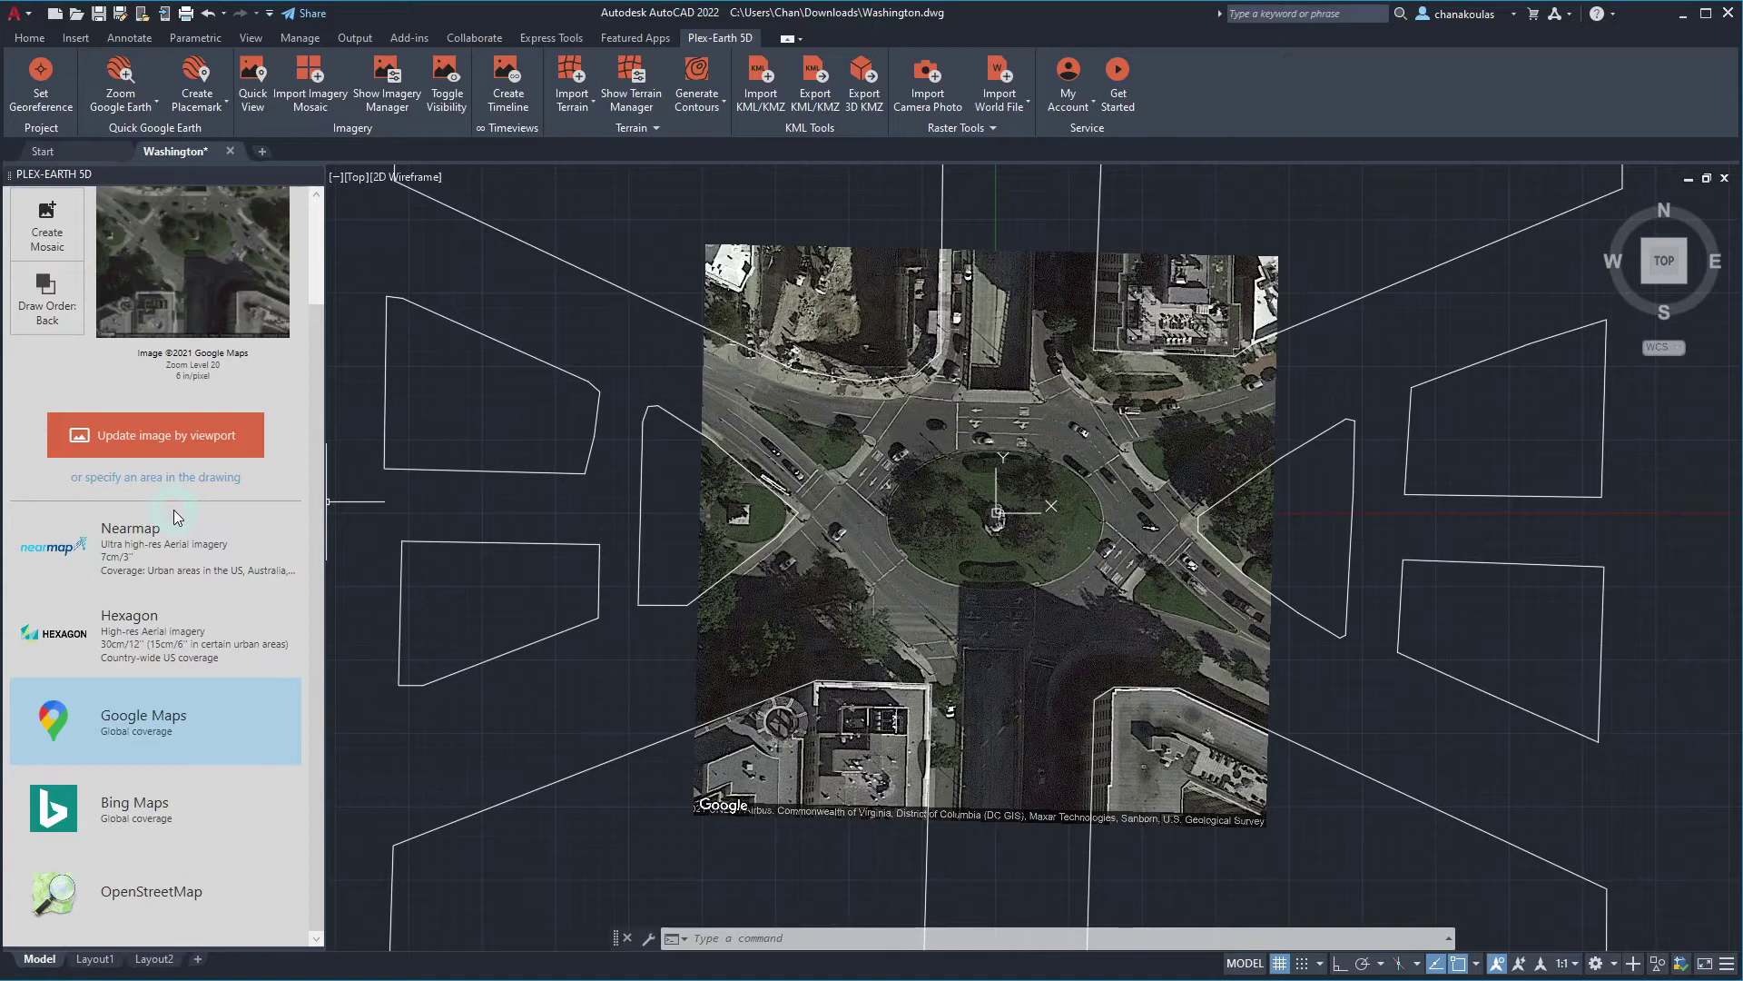
Switch the roundabout imagery to Hexagon, zoom out to inspect it, then reselect Google Maps.
left_click(133, 638)
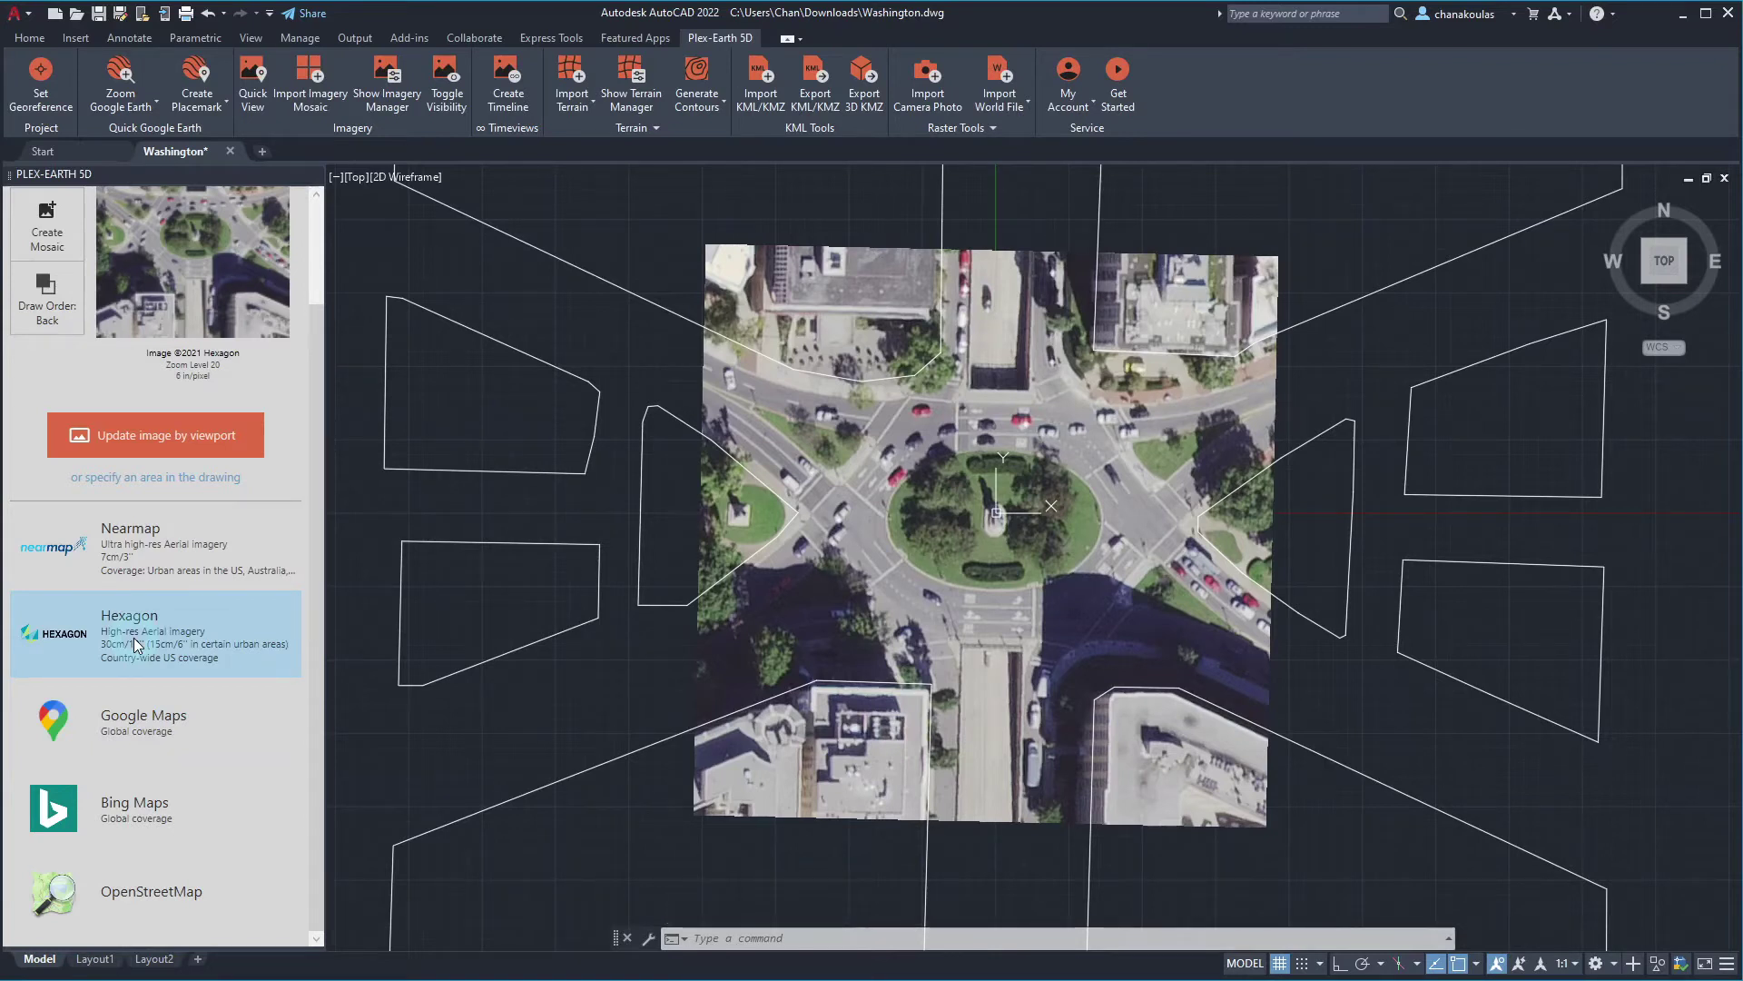
scroll(545, 669, "down", 5)
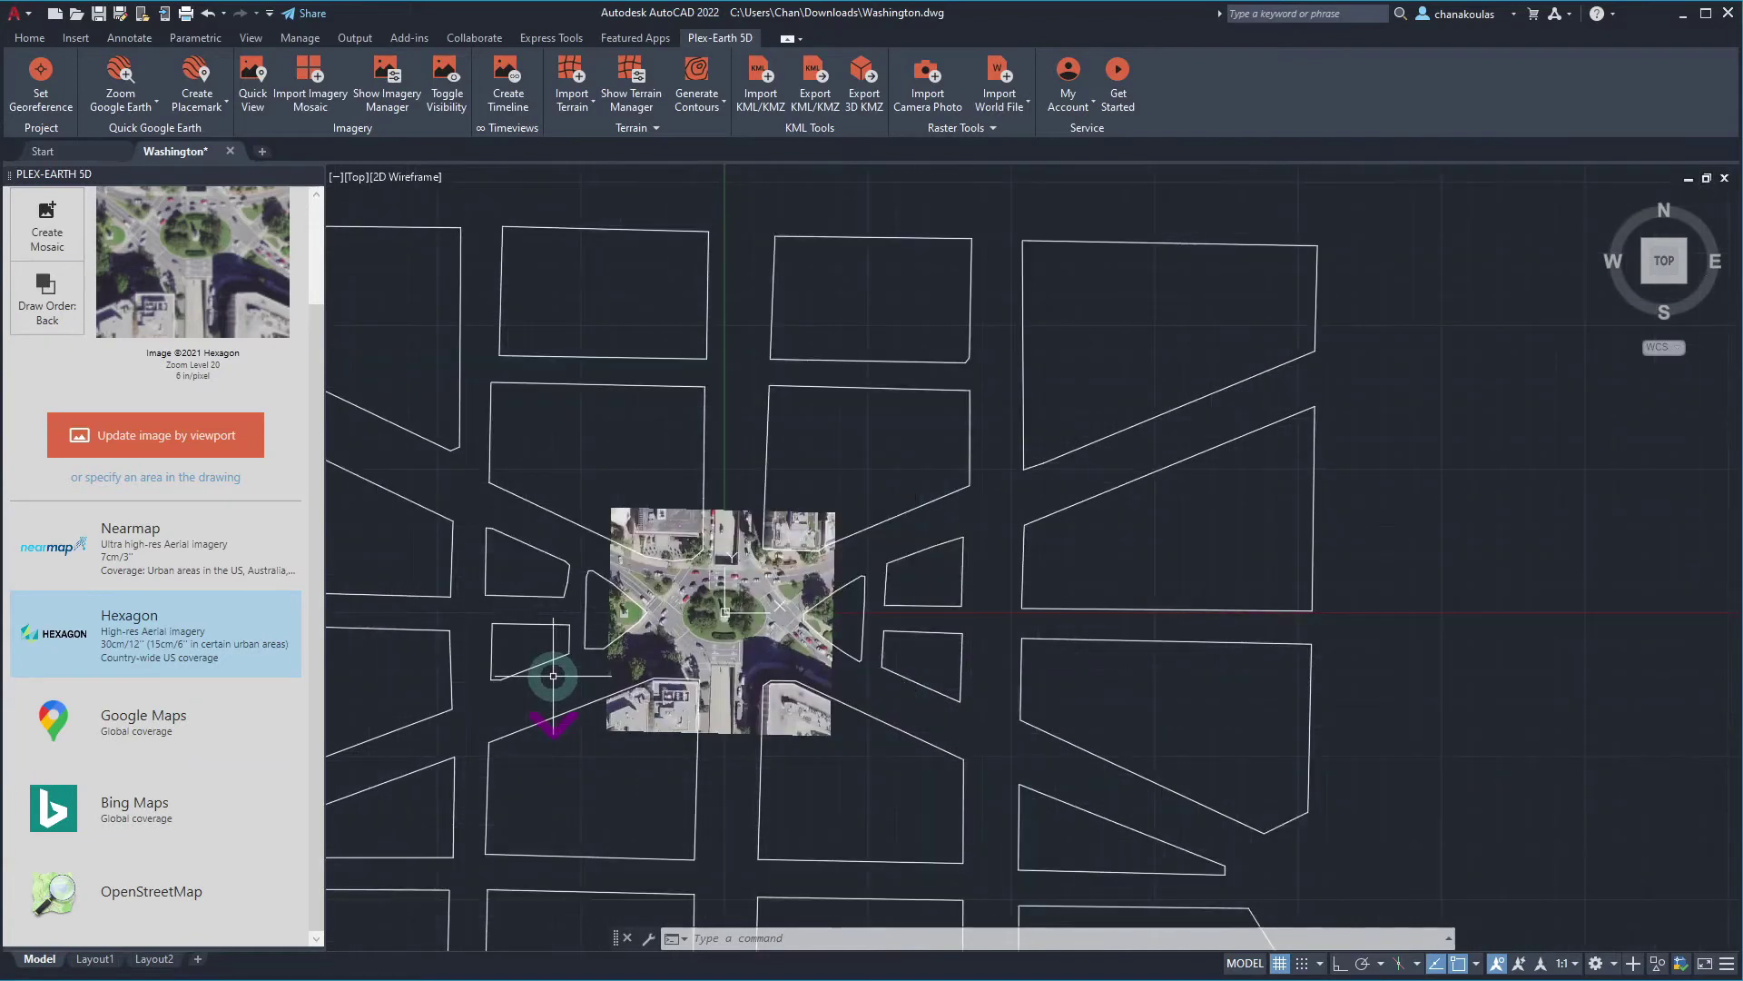
mouse_move(544, 669)
middle_mouse_down()
mouse_move(701, 645)
mouse_move(865, 491)
middle_mouse_up()
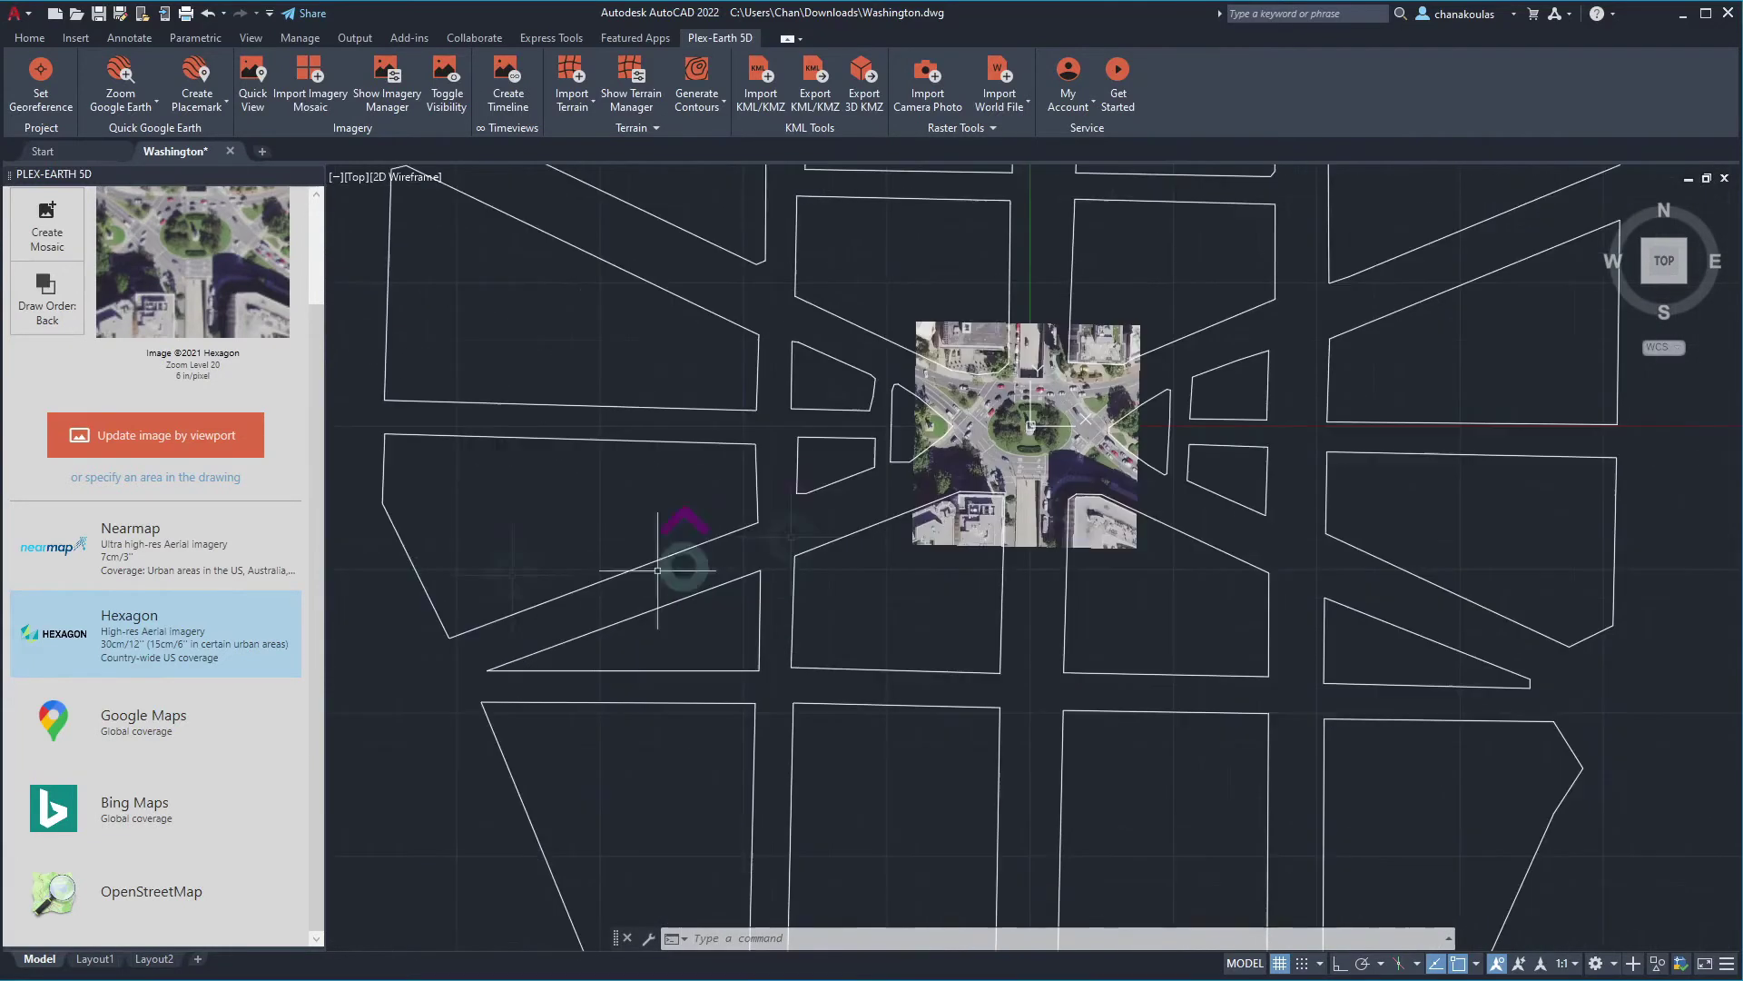
left_click(119, 744)
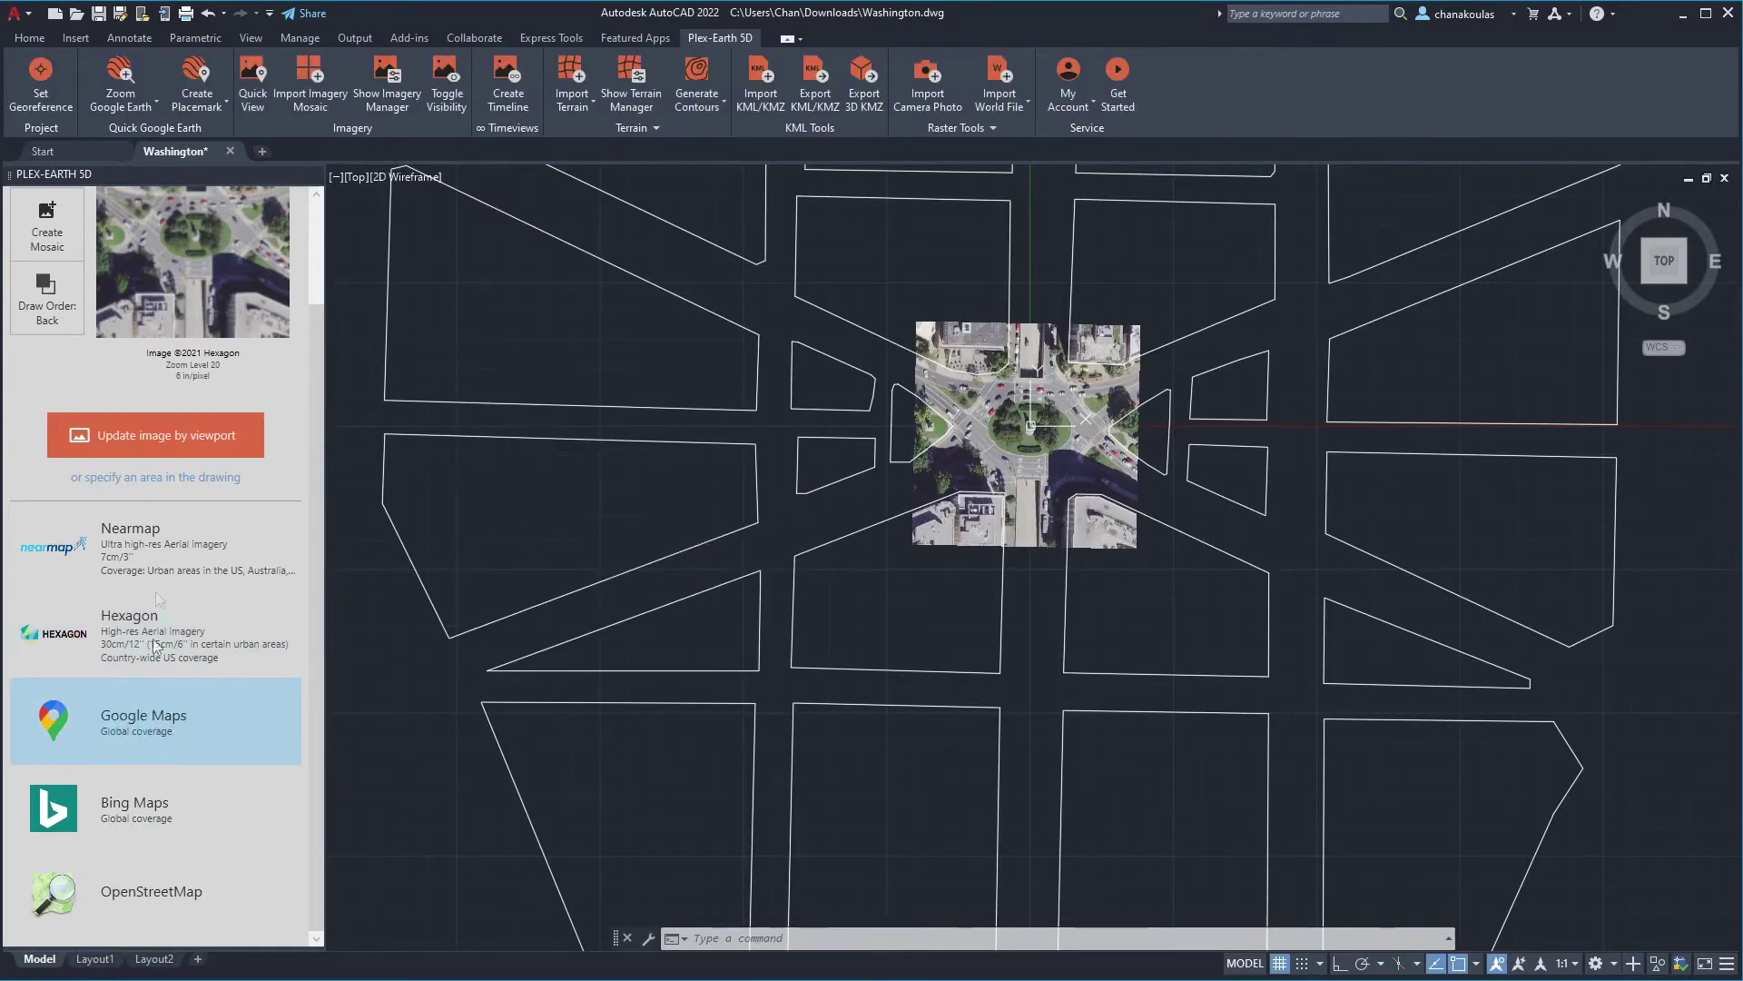
Refresh the Google Maps image by viewport to span the central blocks at zoom level 18.
left_click(187, 433)
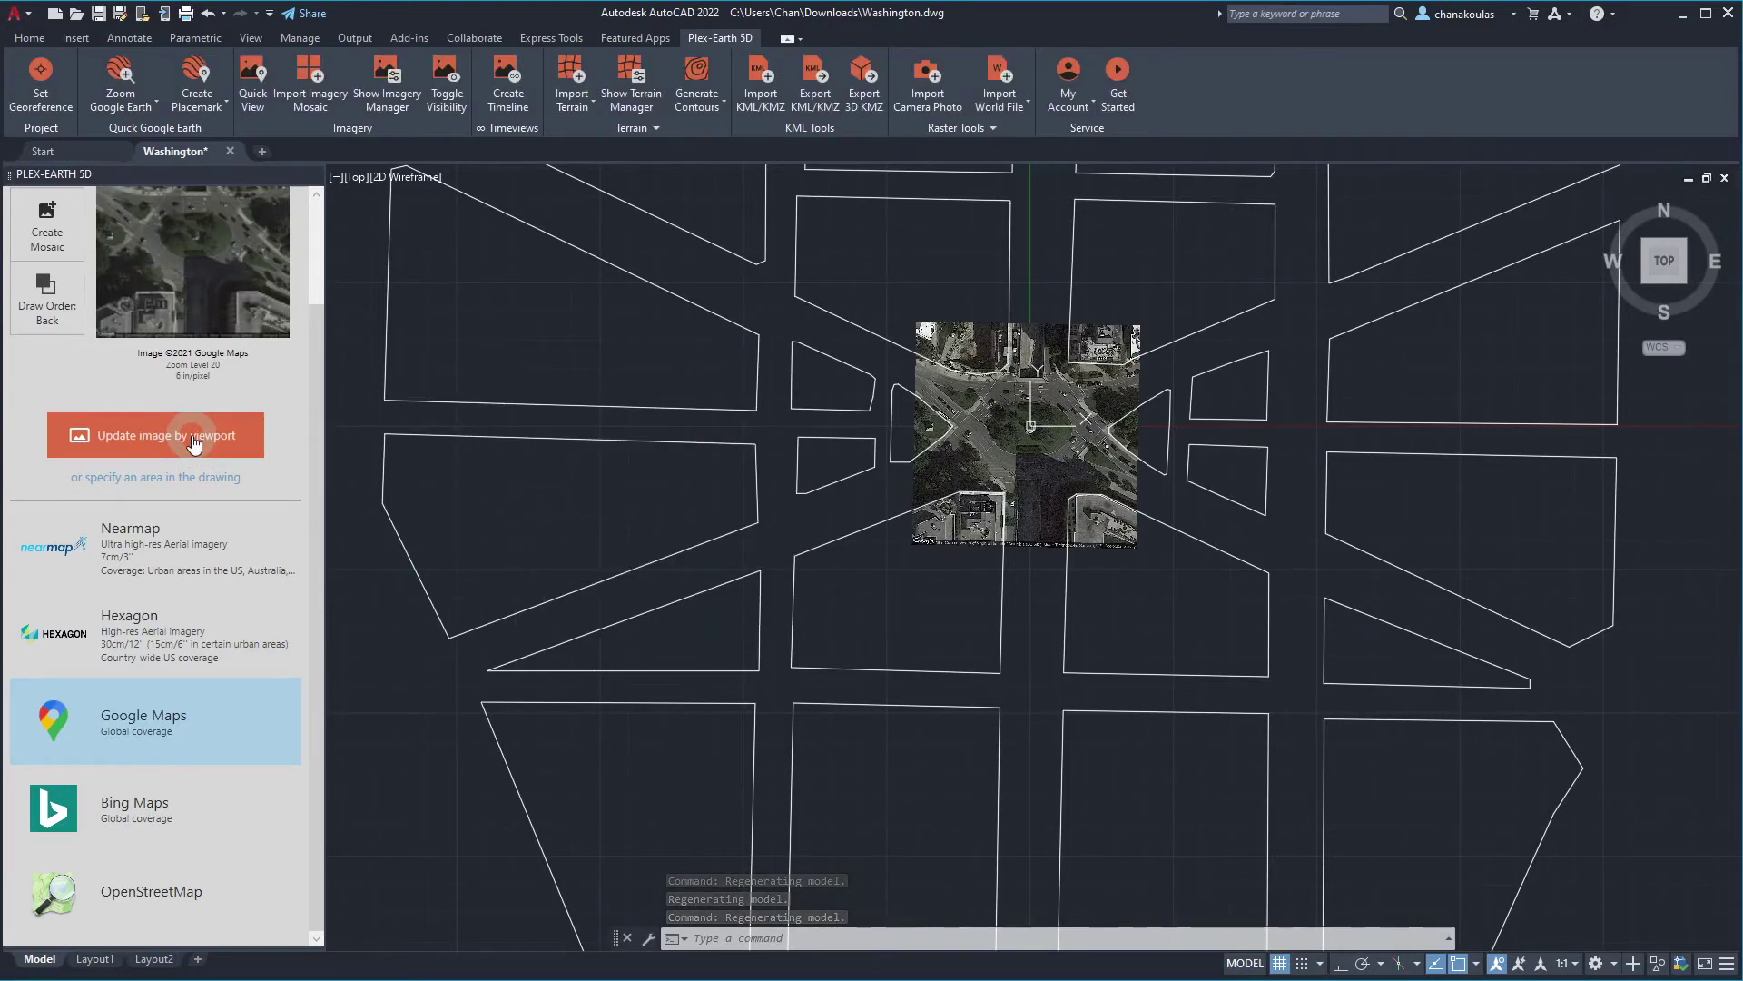
left_click_drag(314, 449, 313, 324)
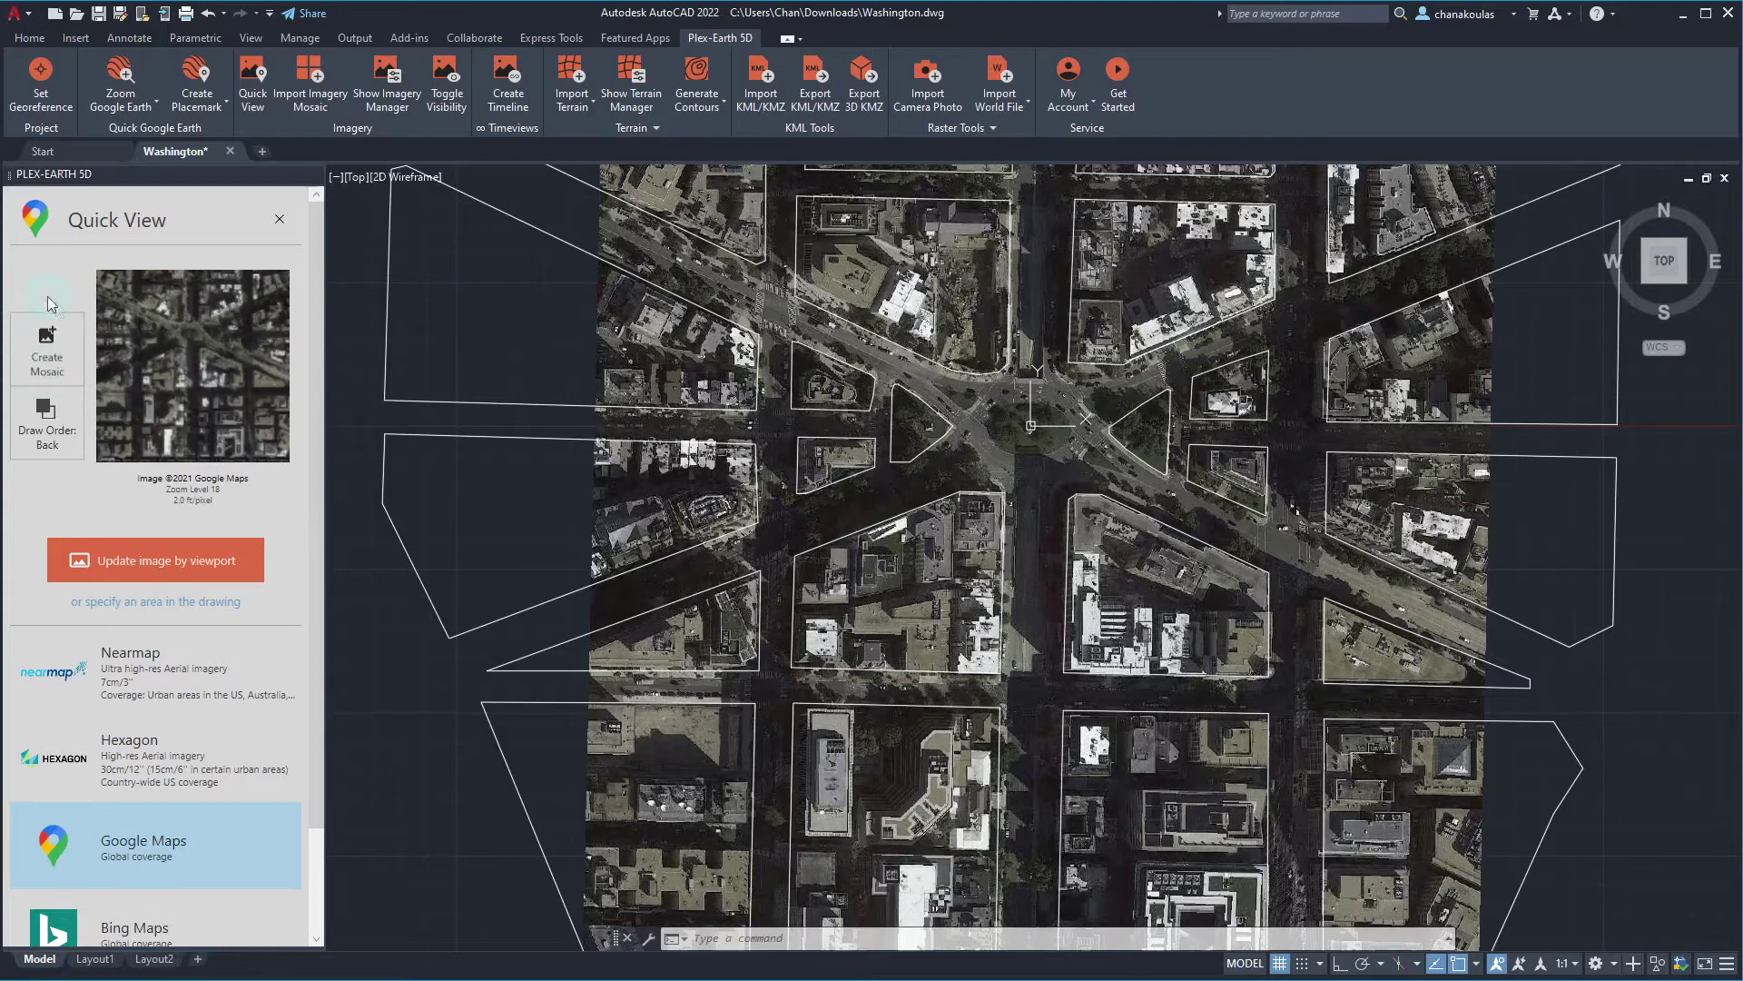
Create a four-tile imagery mosaic over a rectangle from lower right to upper left.
left_click(45, 357)
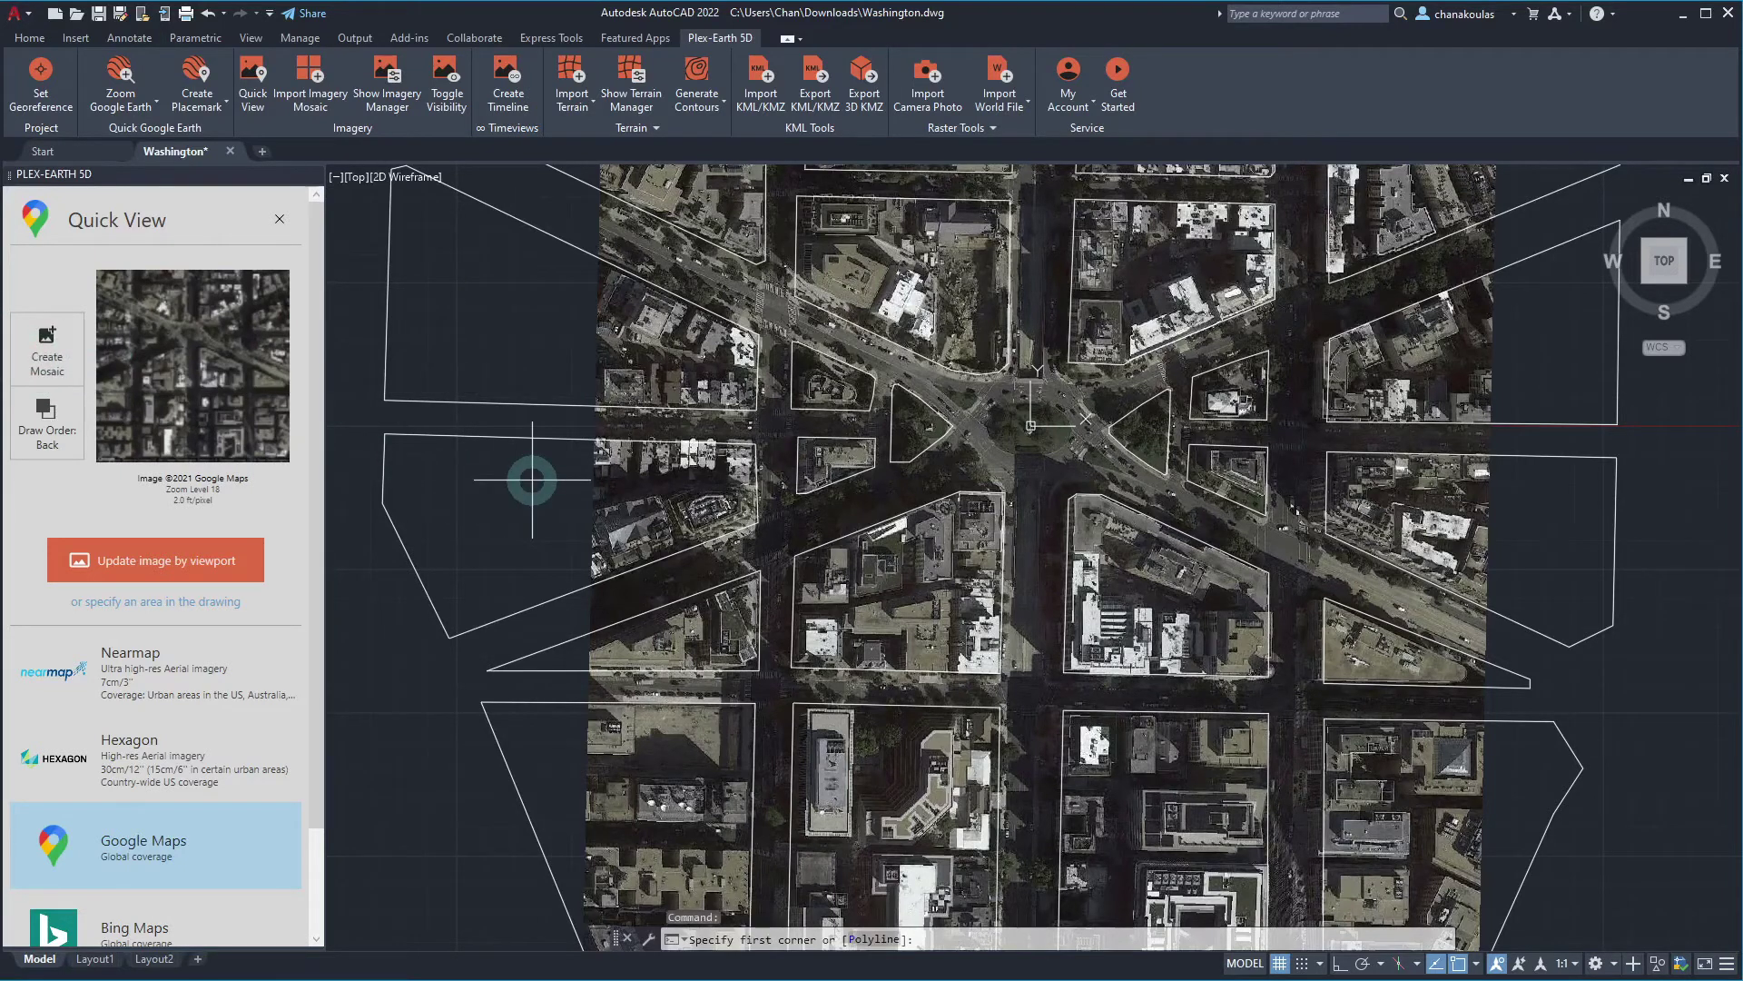
scroll(1069, 636, "down", 3)
scroll(1089, 591, "up", 1)
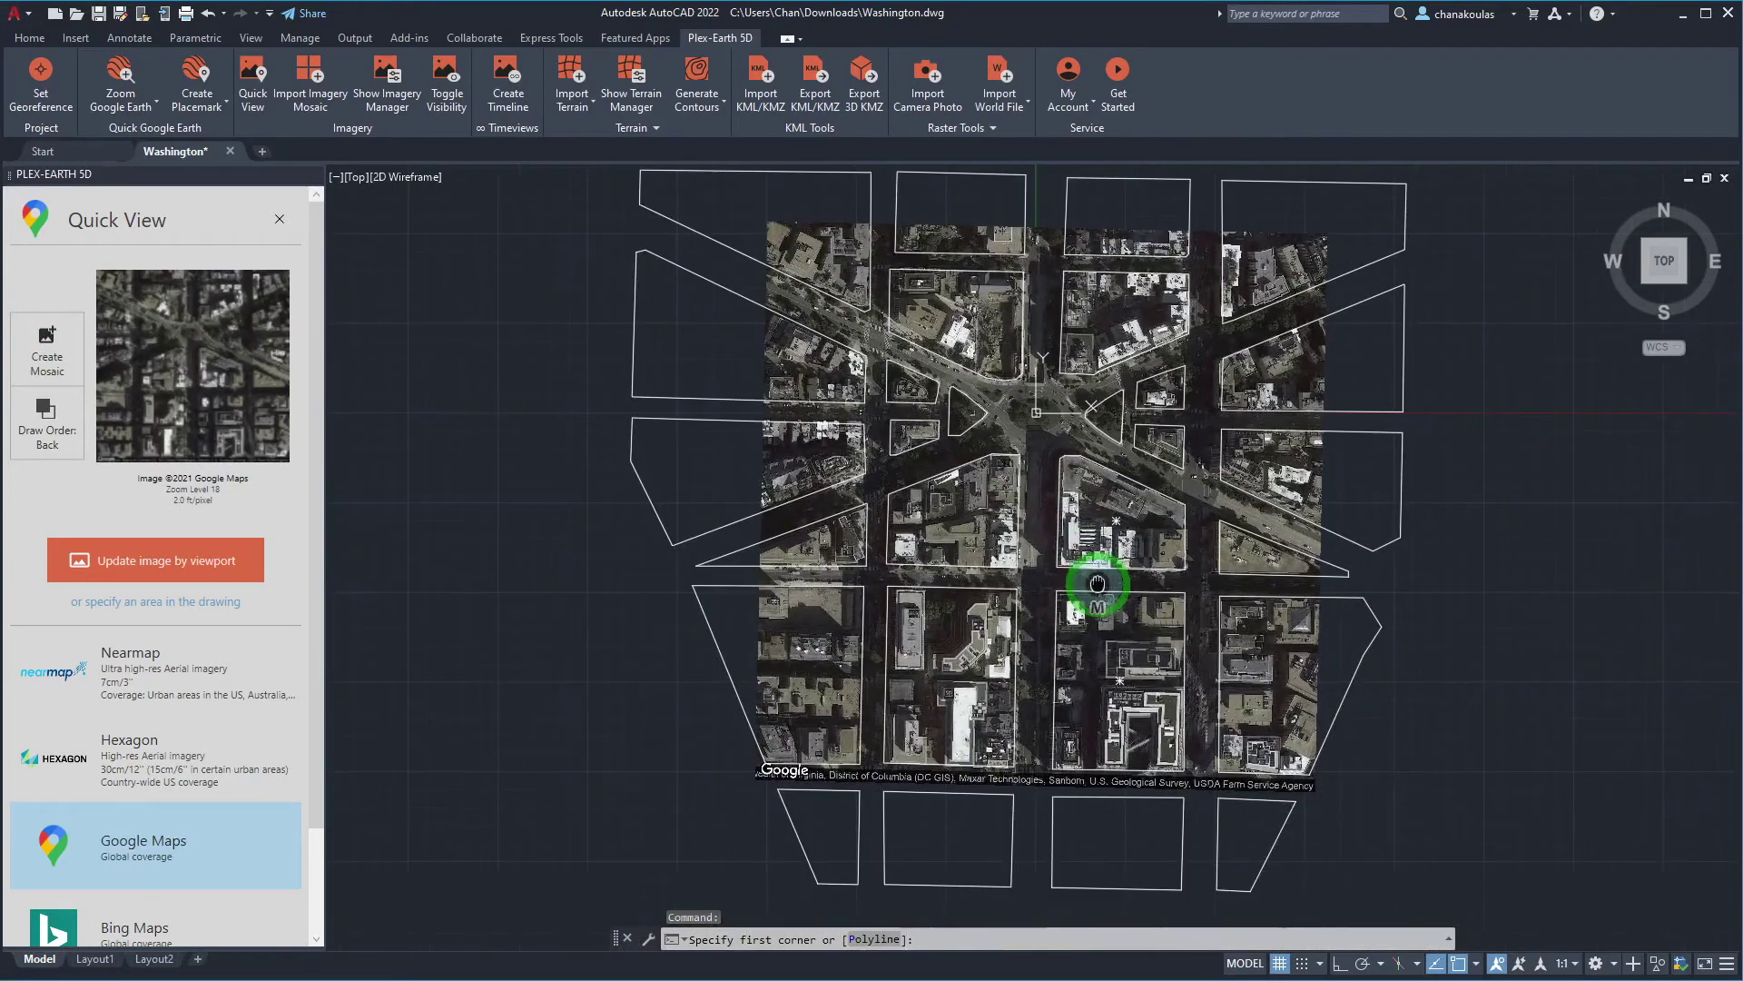
left_click(1522, 907)
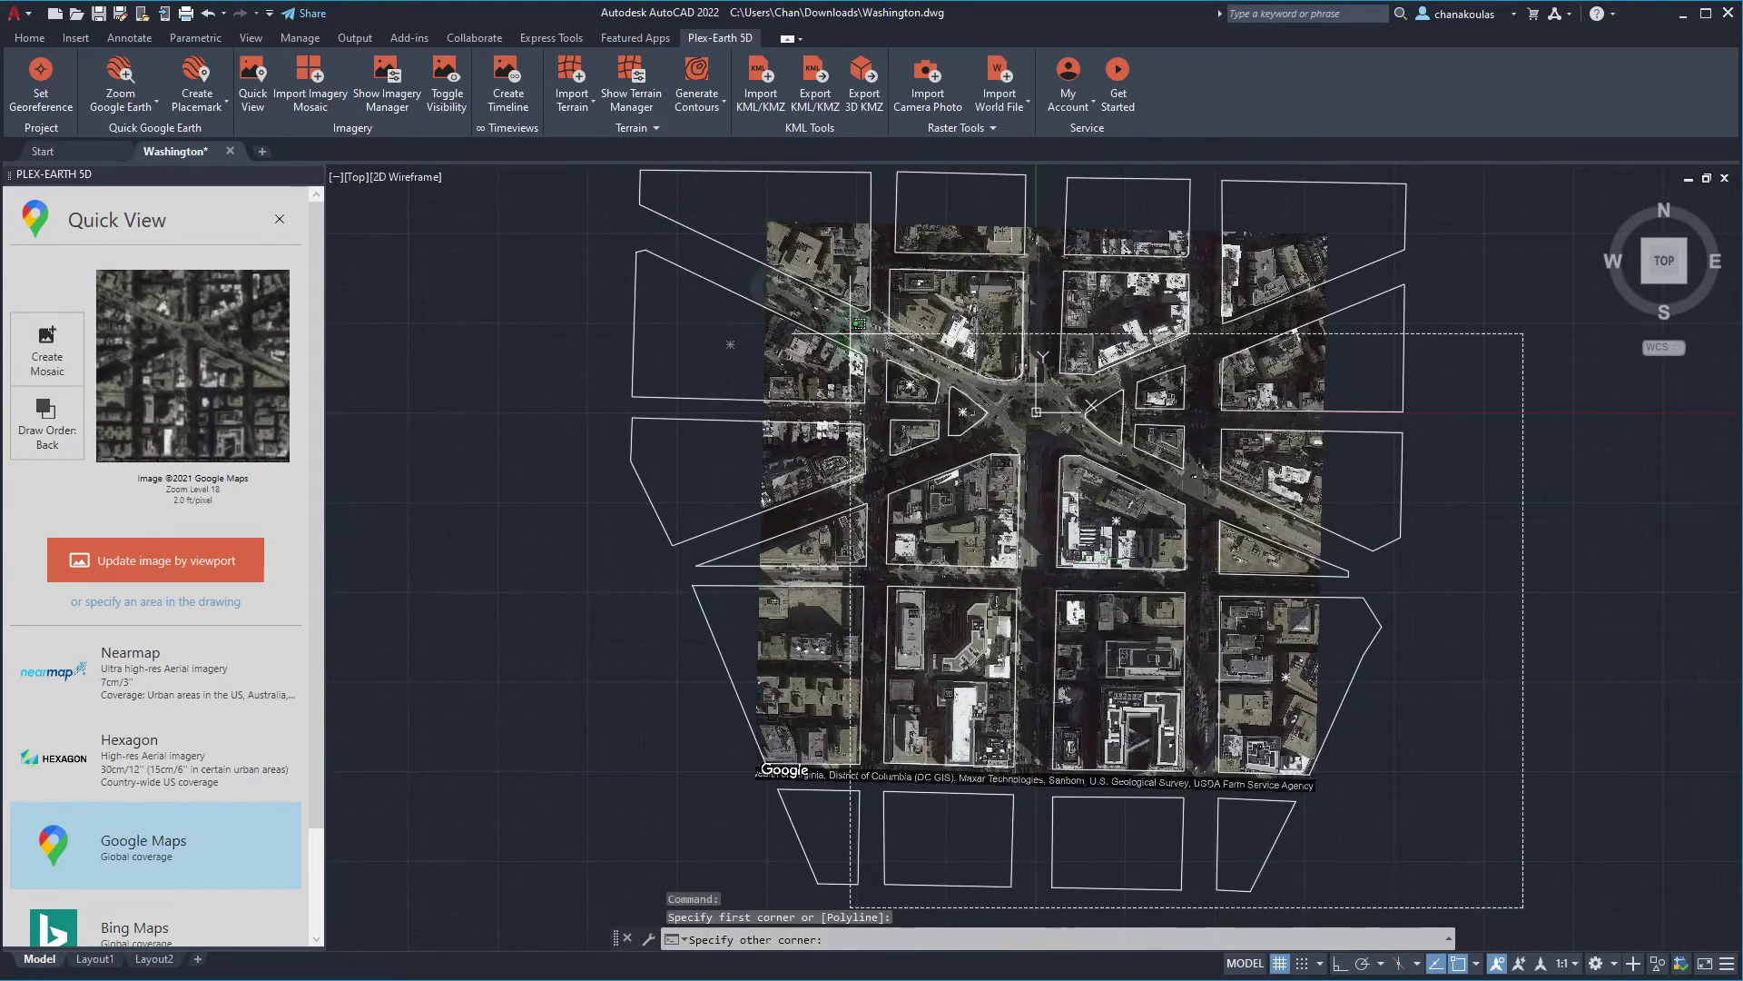
left_click(541, 166)
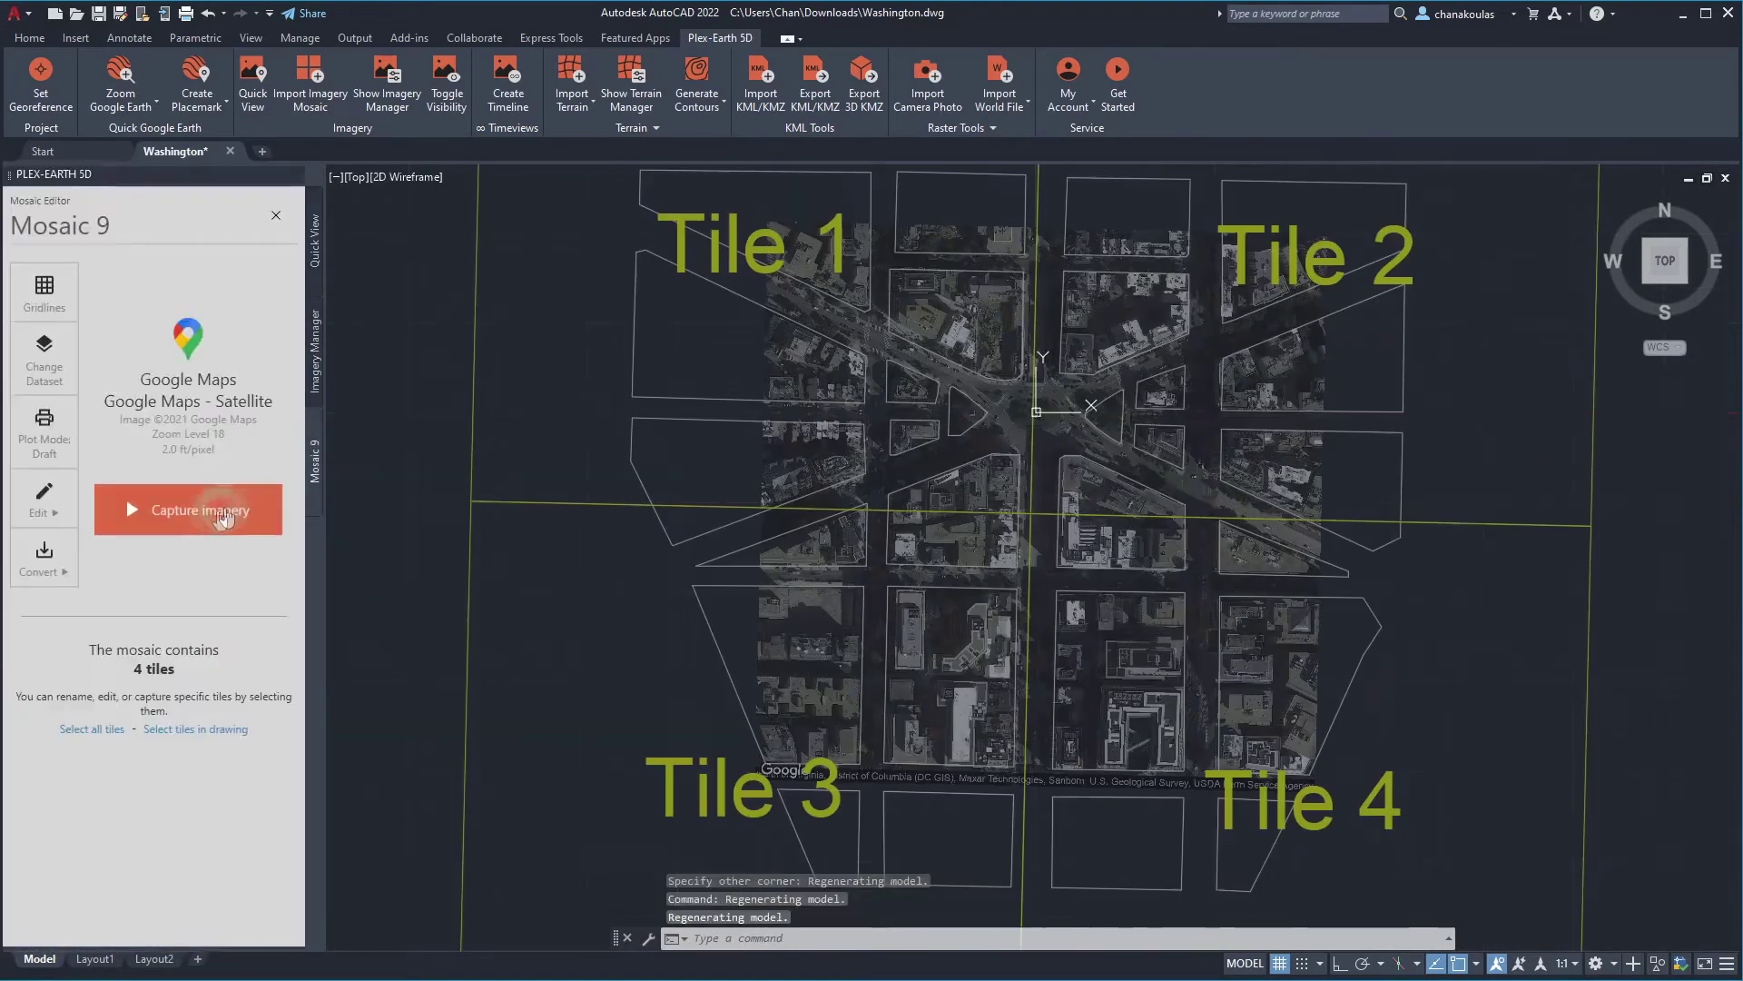
left_click(205, 519)
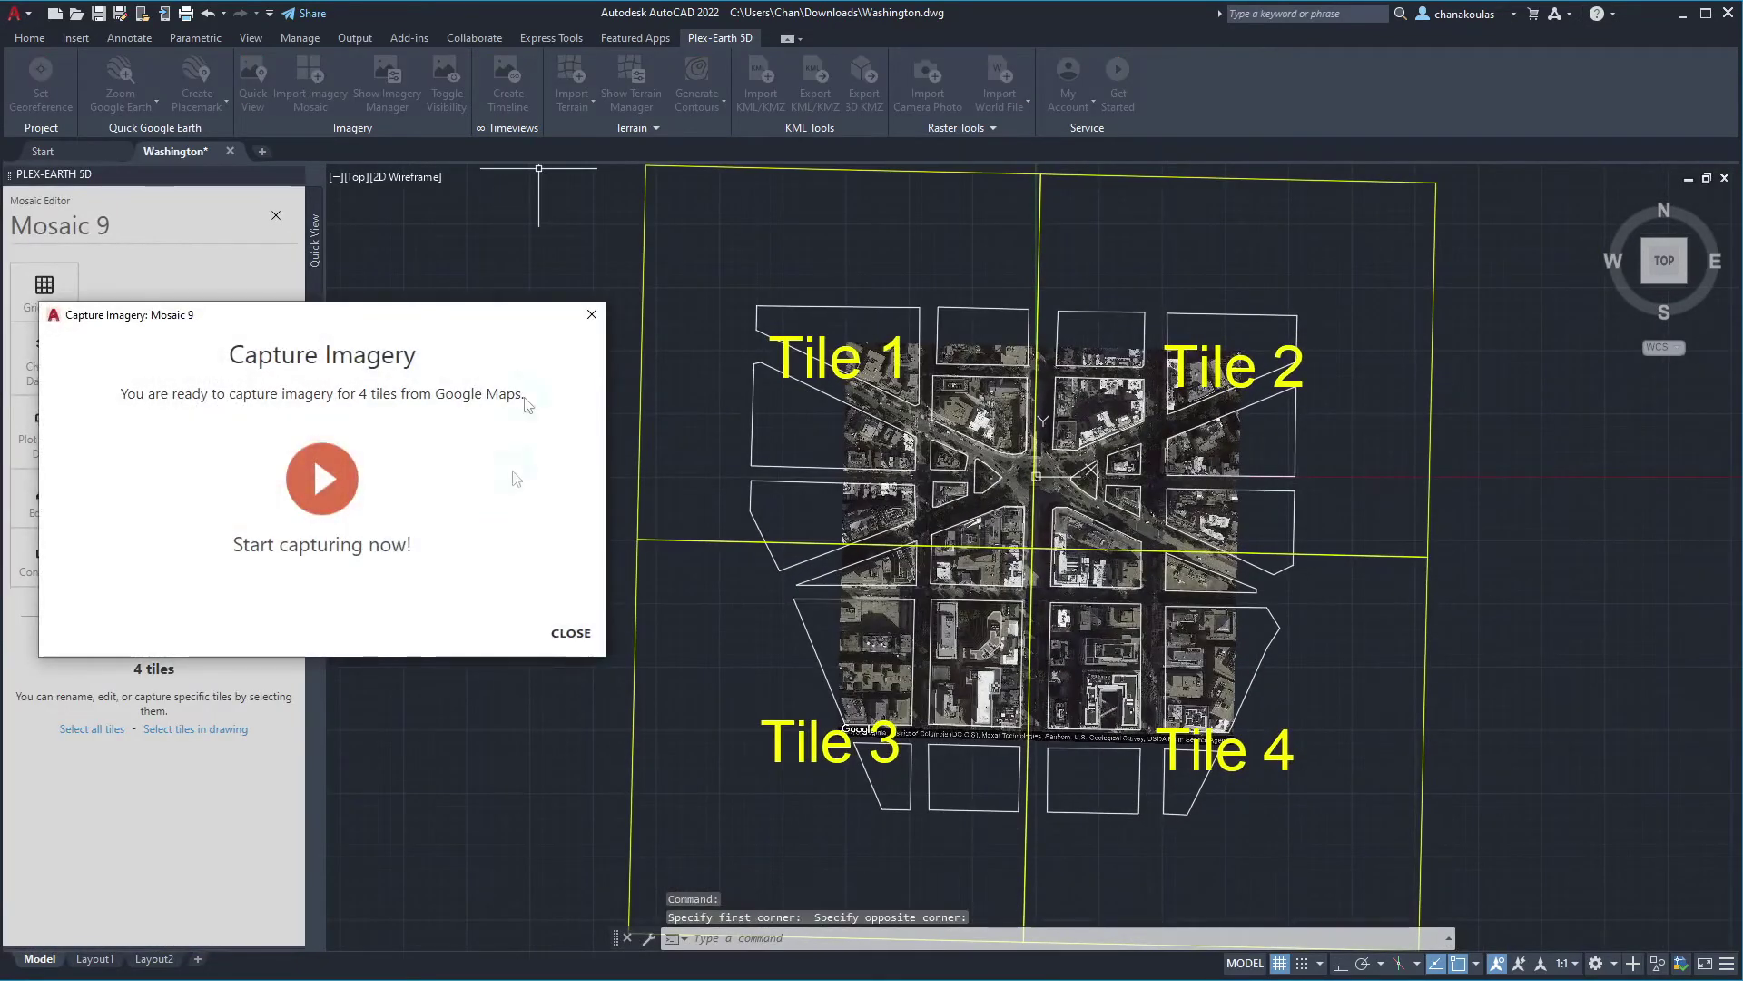
left_click(591, 317)
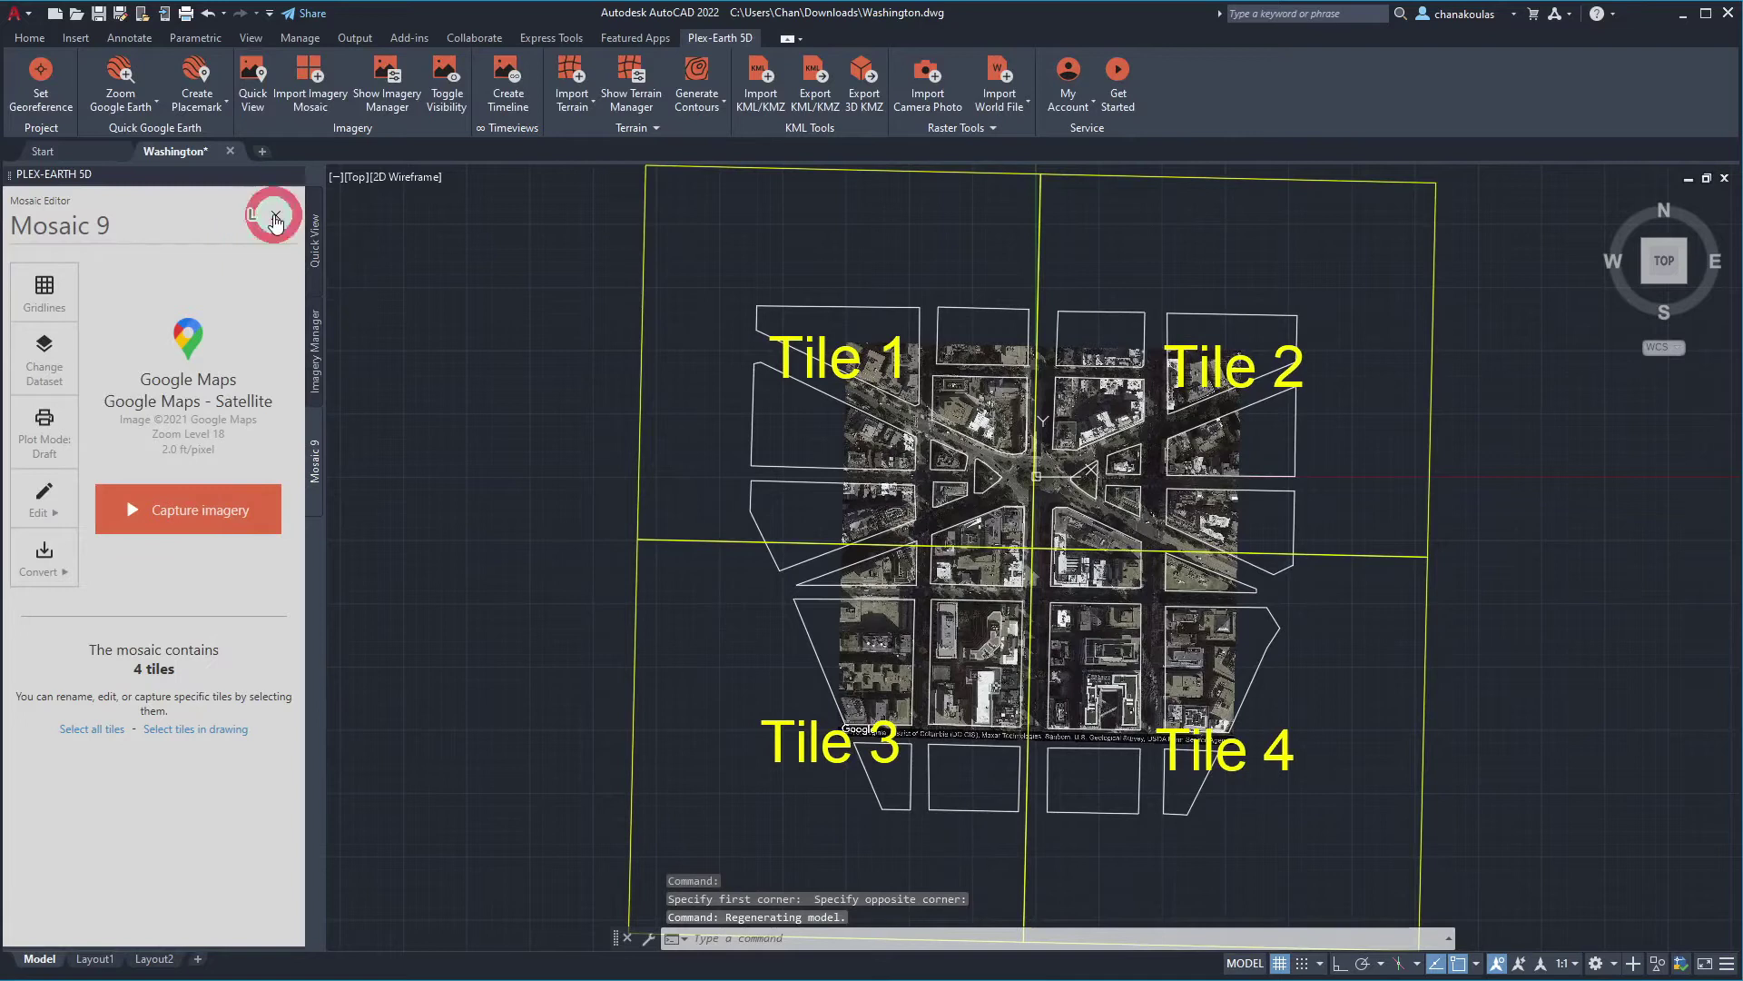
Close the mosaic editor, delete Mosaic 9 with its tiles, and return to Quick View.
left_click(276, 215)
left_click(918, 482)
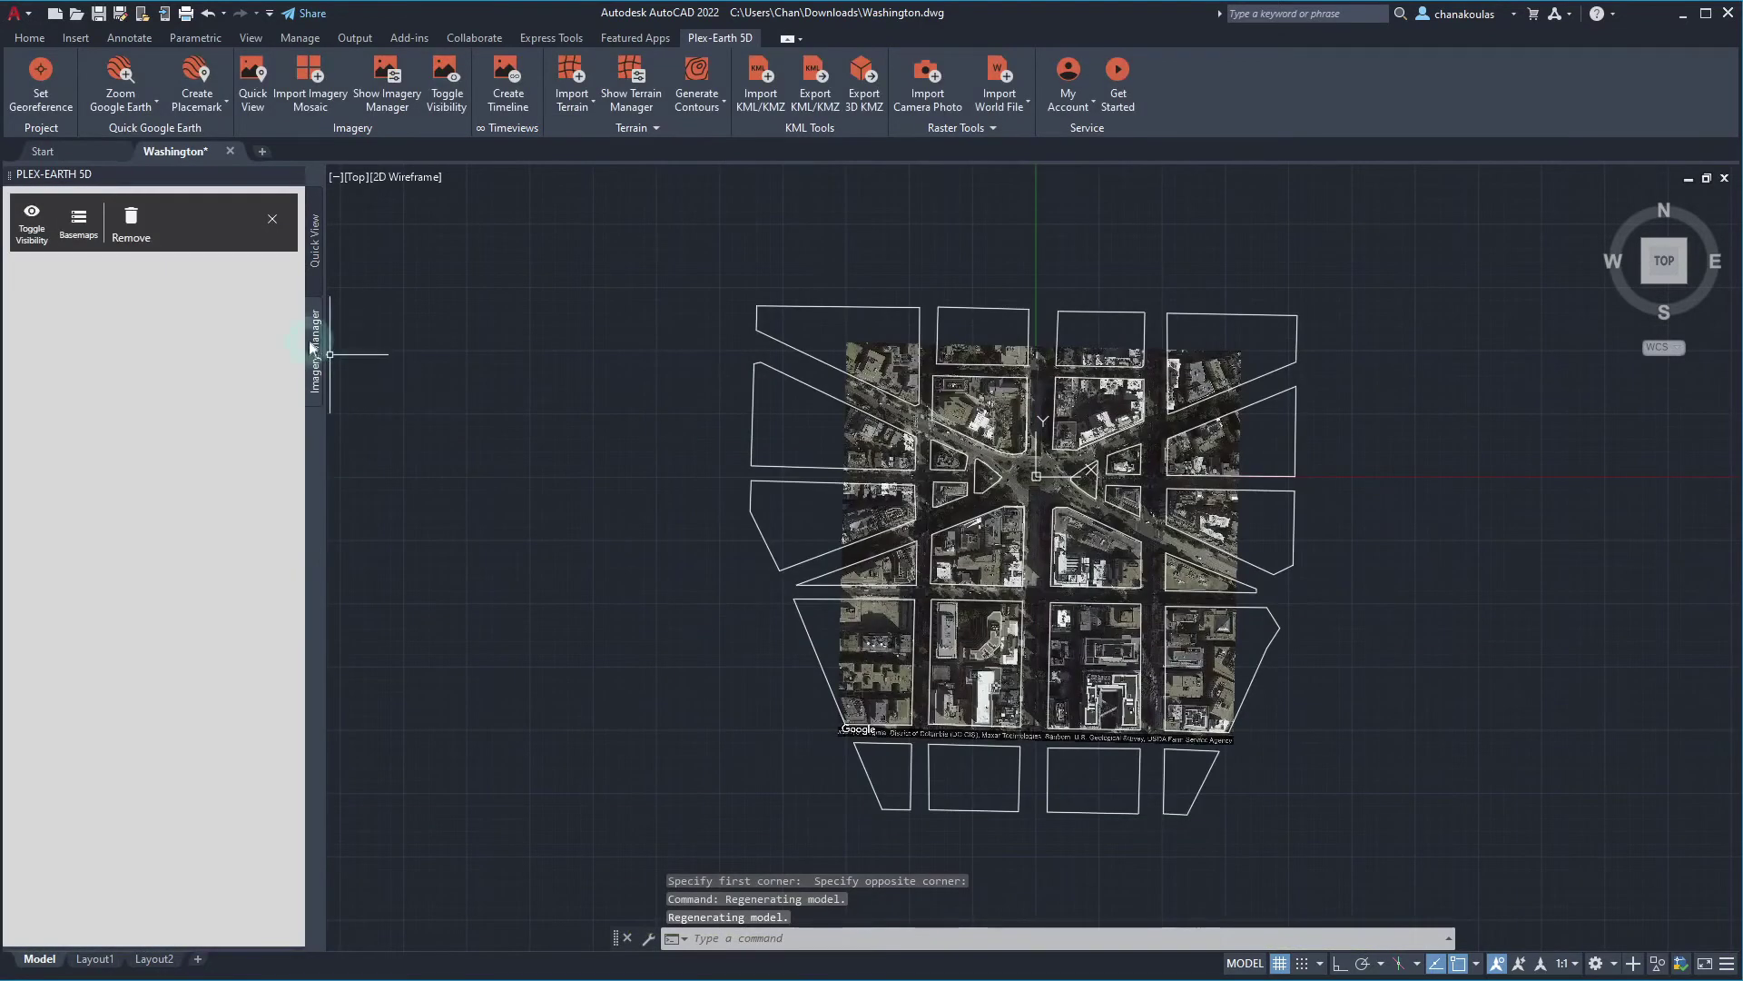
left_click(310, 286)
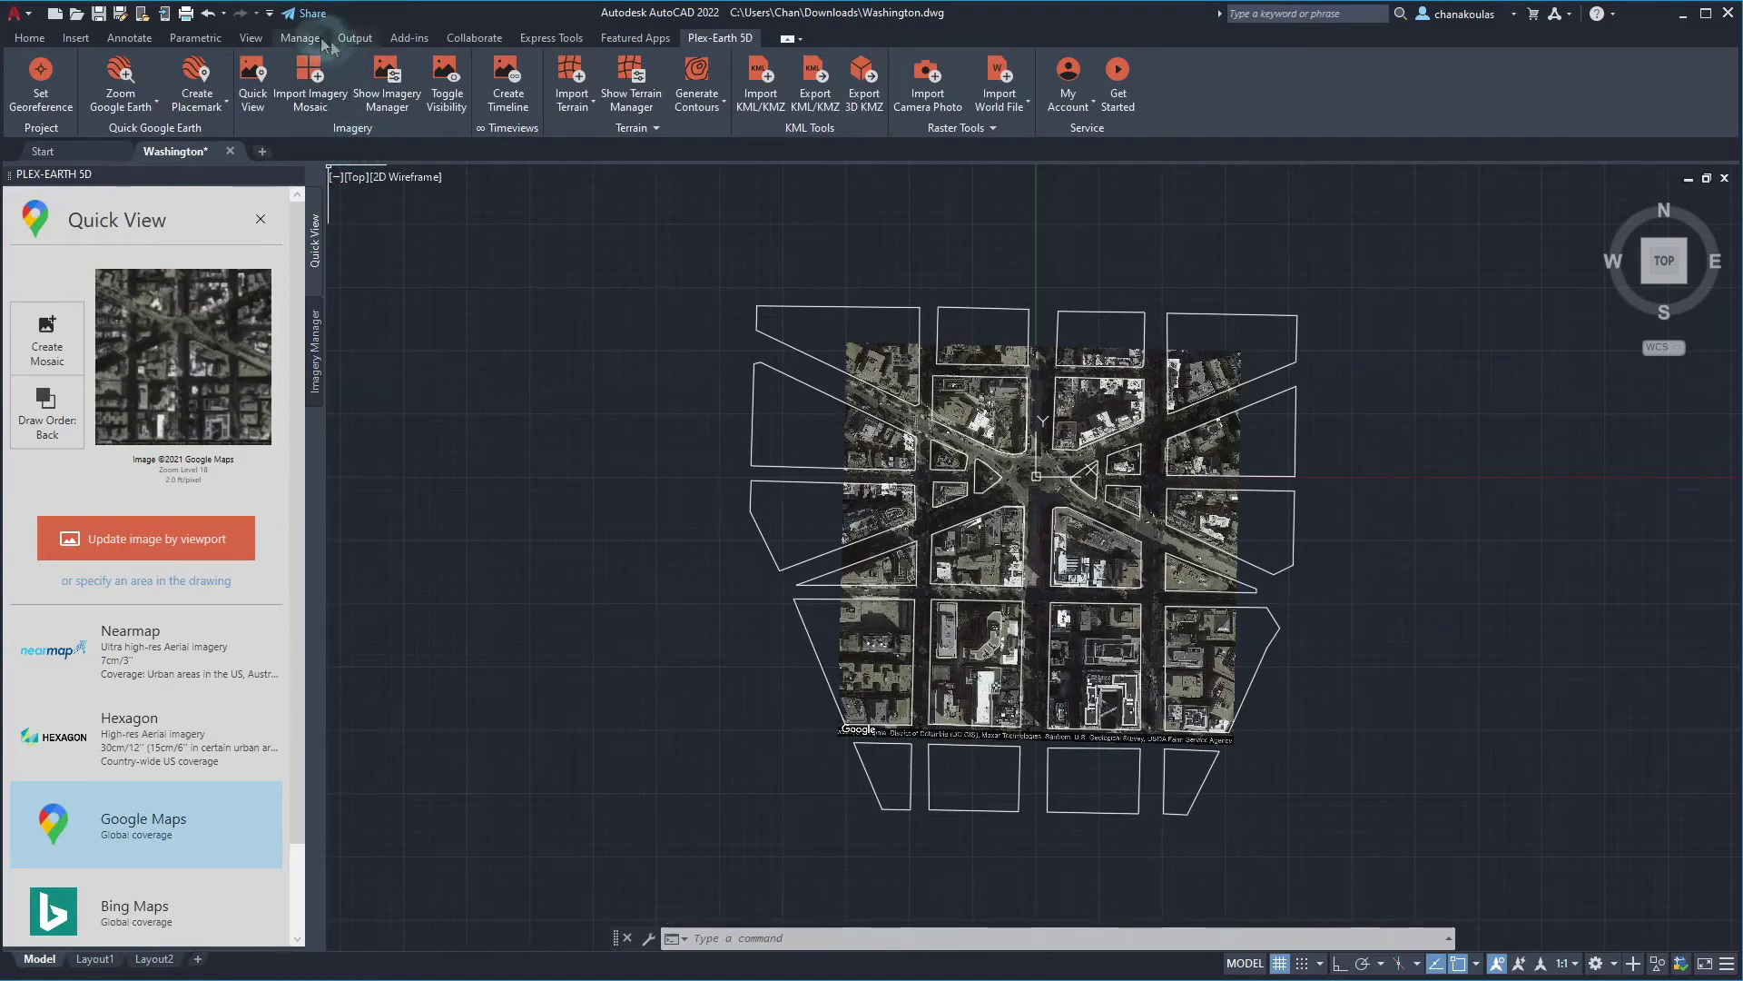
Start a new imagery mosaic import with Nearmap as basemap, keeping quality at Custom.
left_click(310, 94)
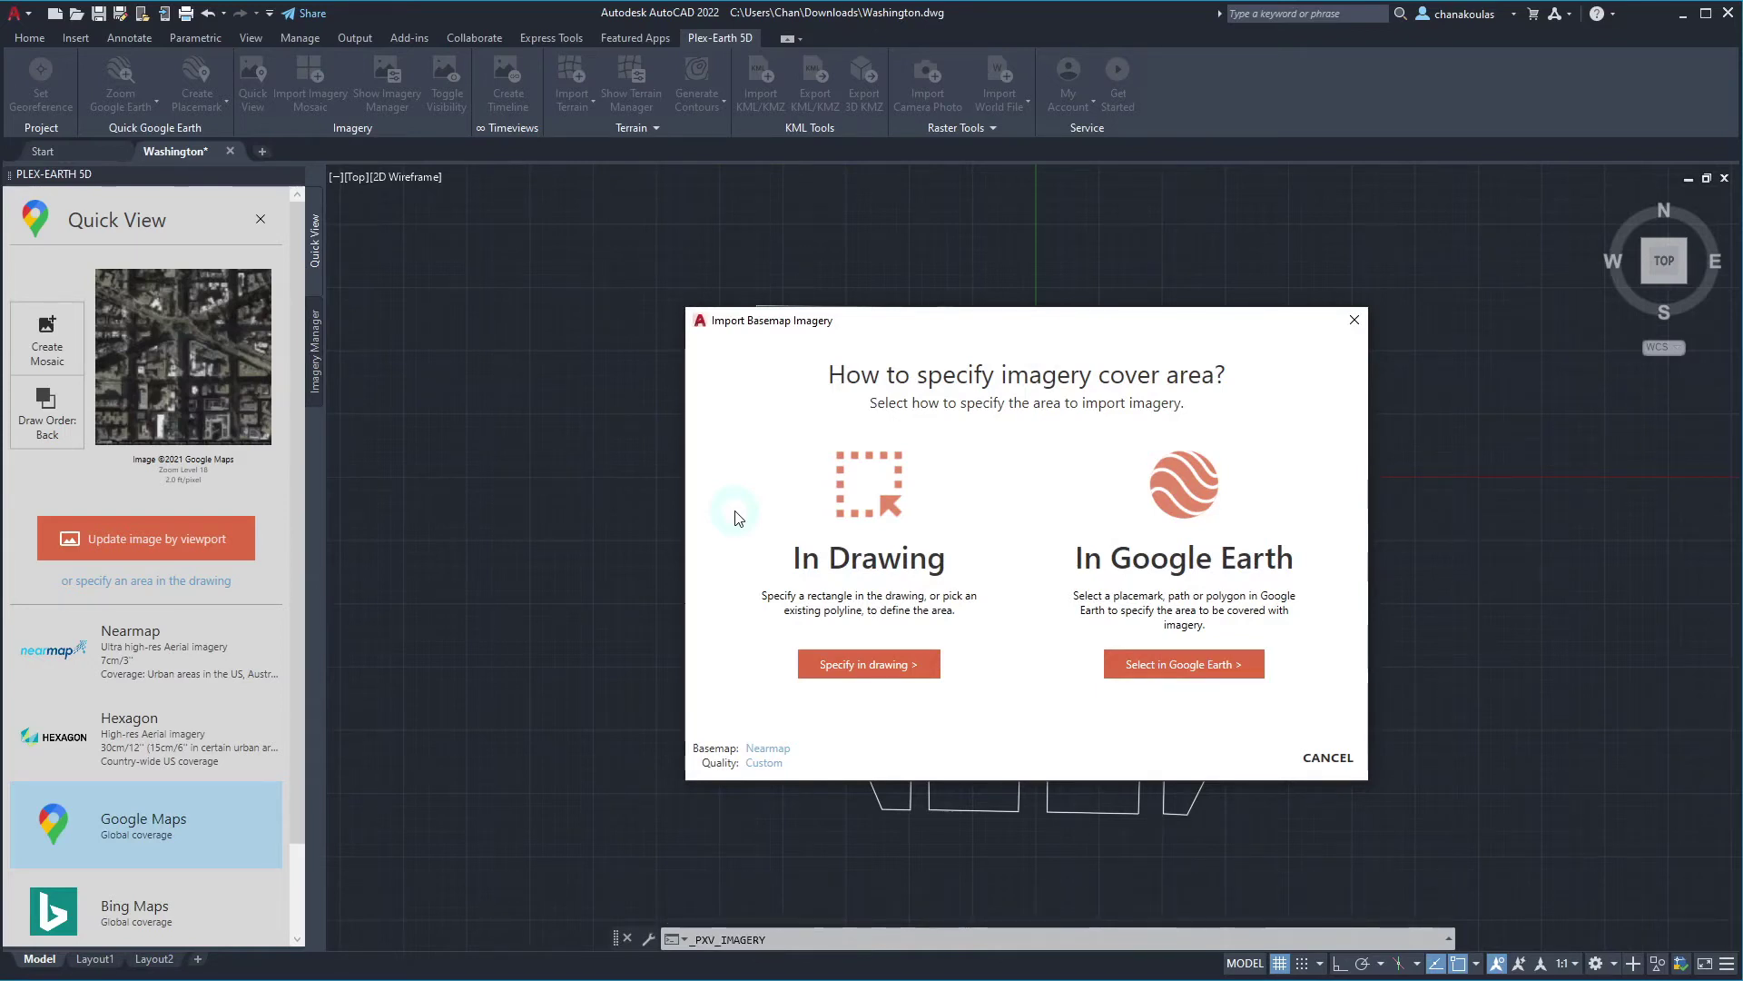
left_click(765, 751)
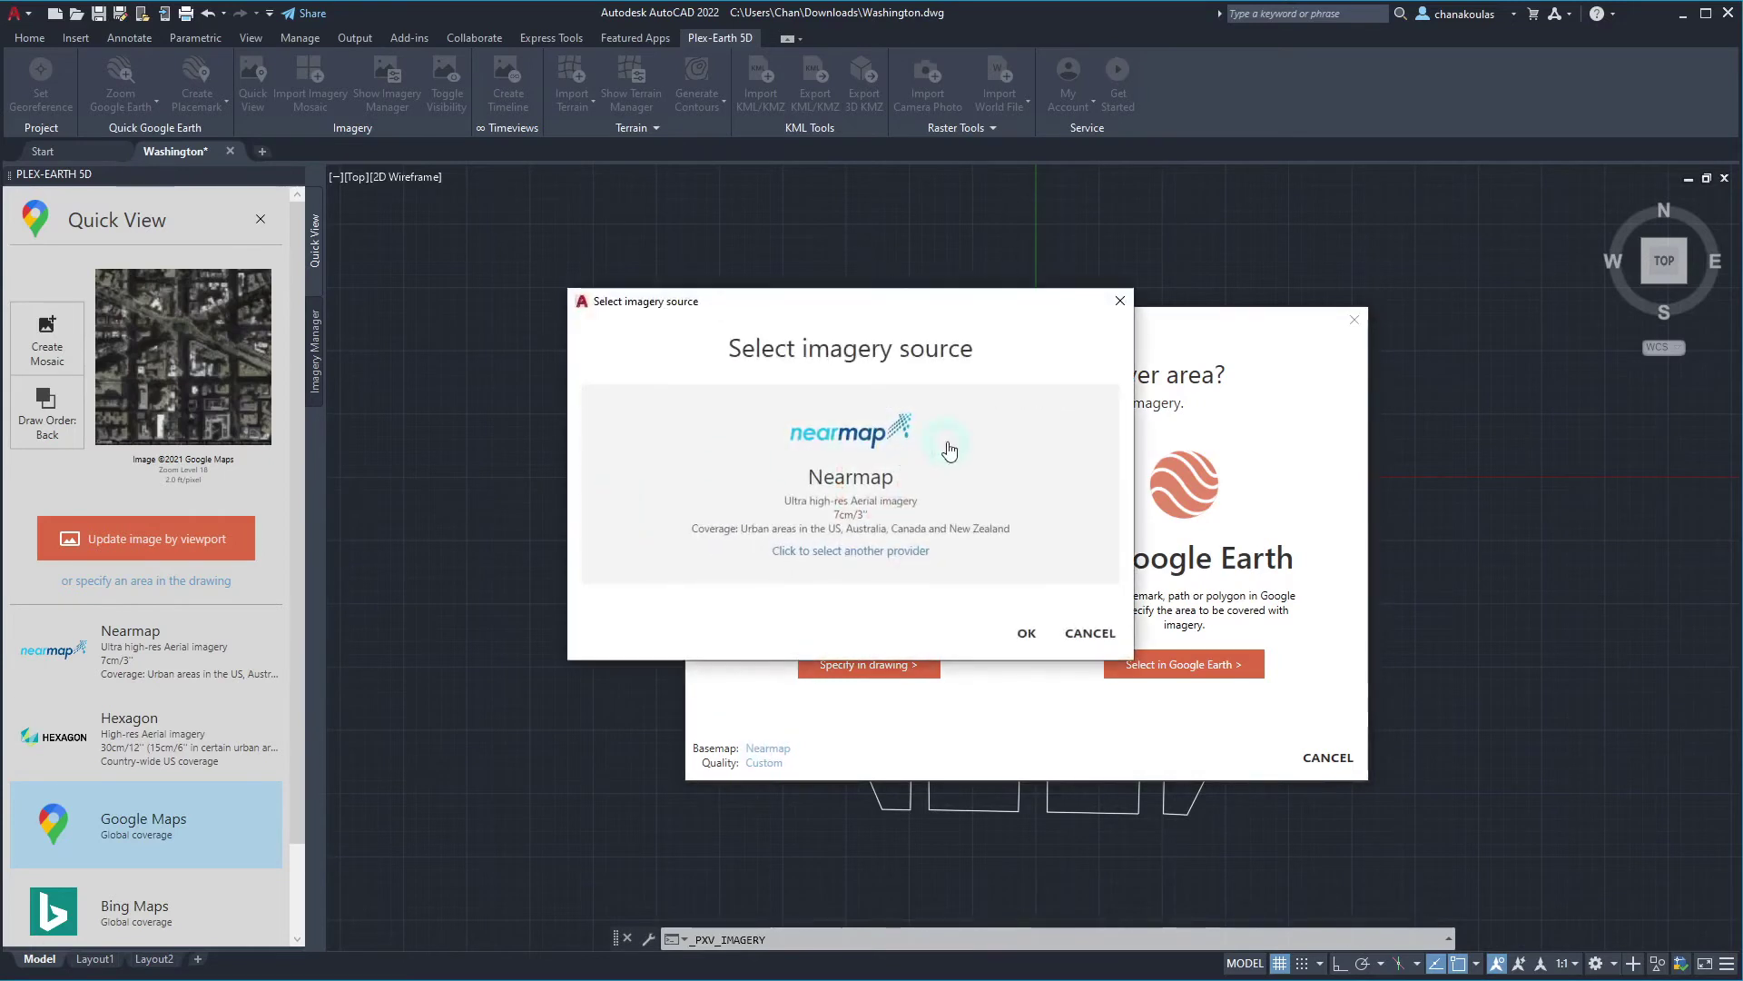
left_click(732, 466)
left_click_drag(592, 481, 595, 527)
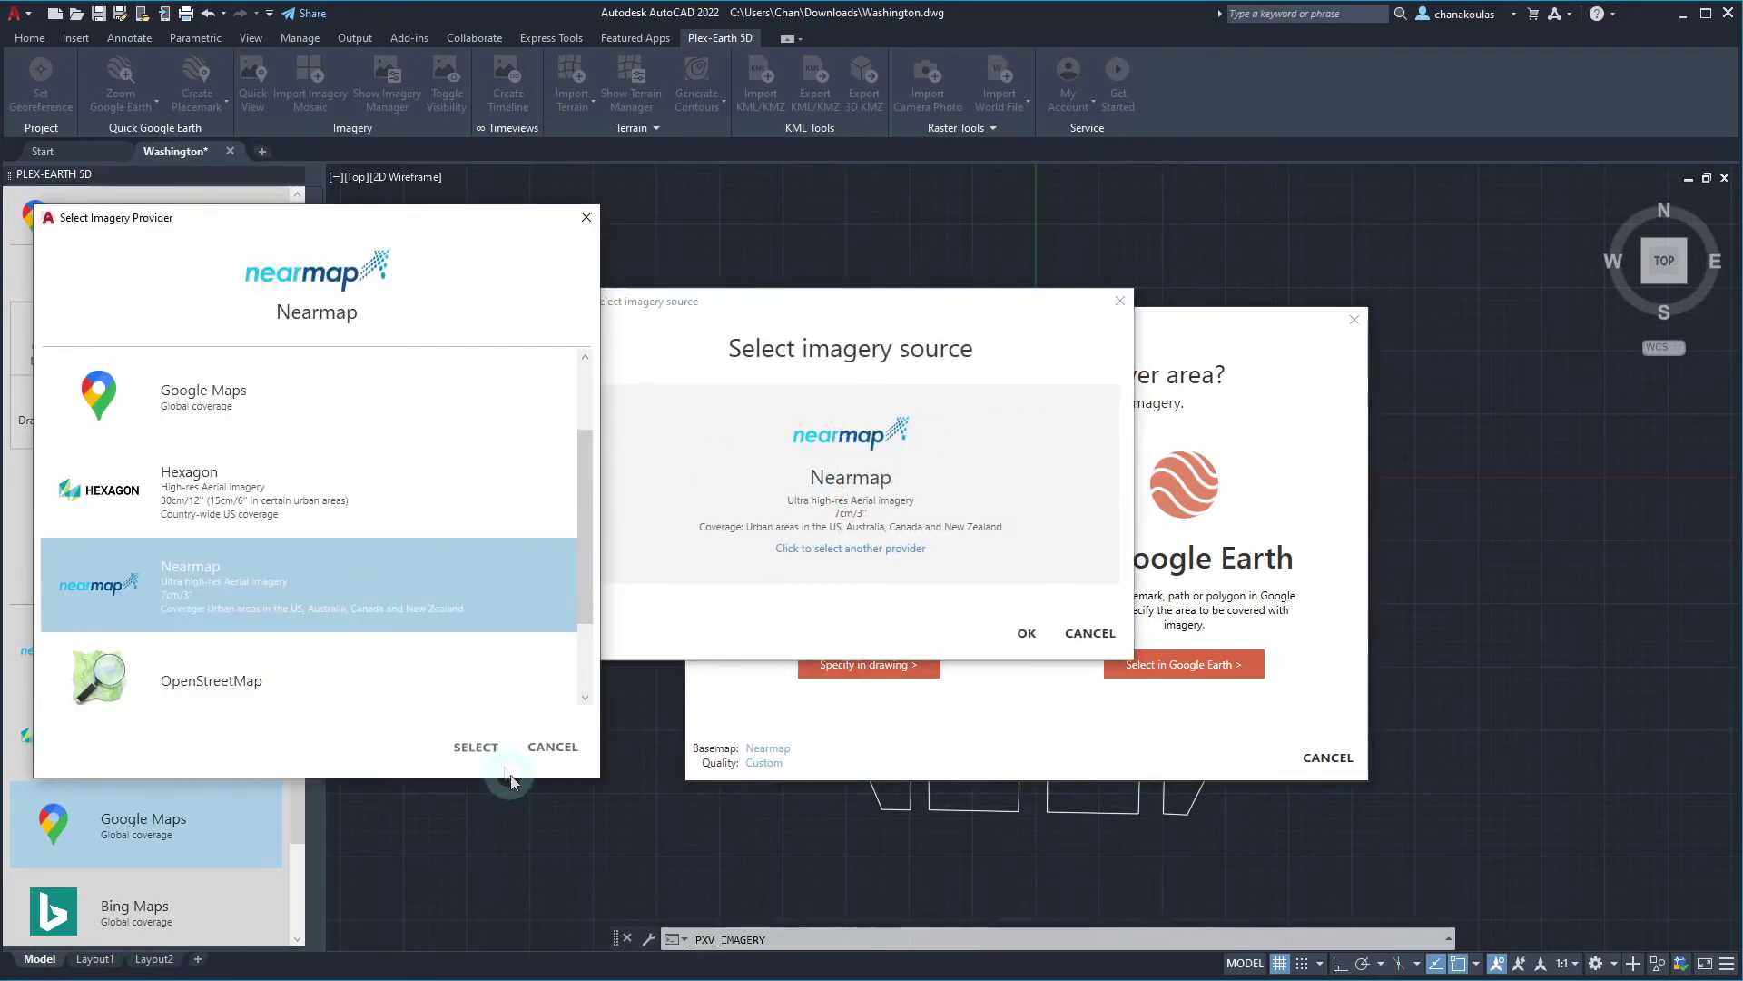
left_click(476, 746)
left_click(1024, 630)
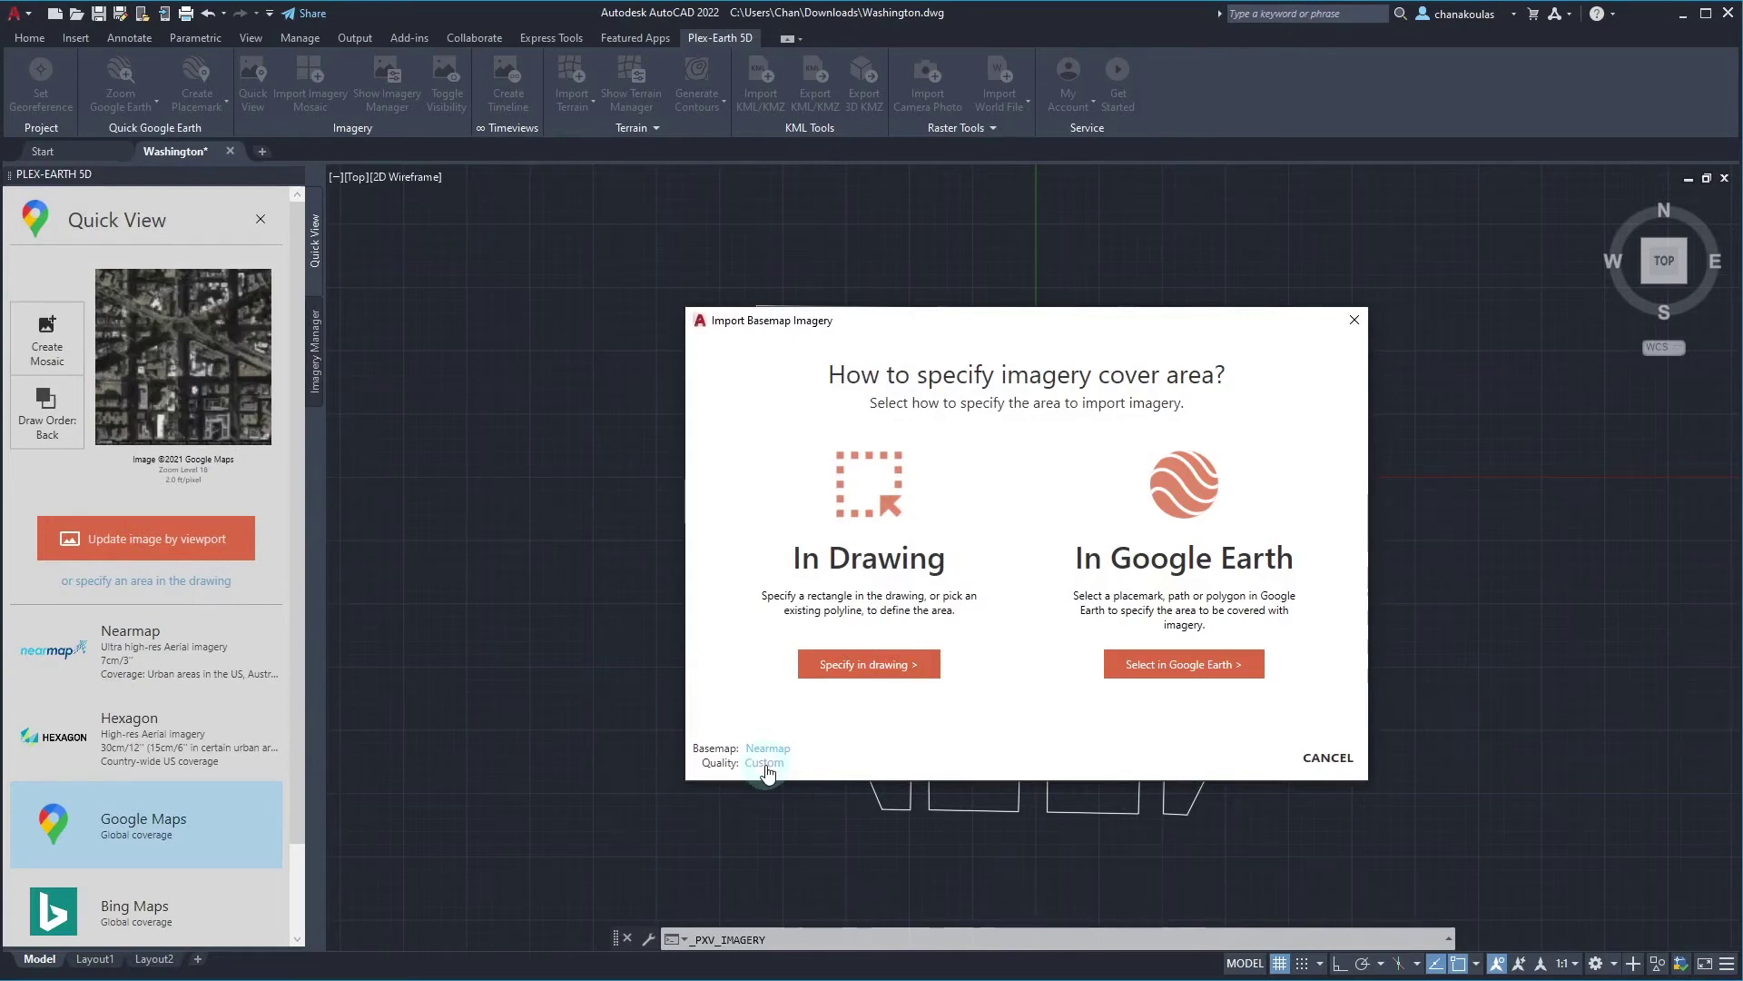
left_click(766, 767)
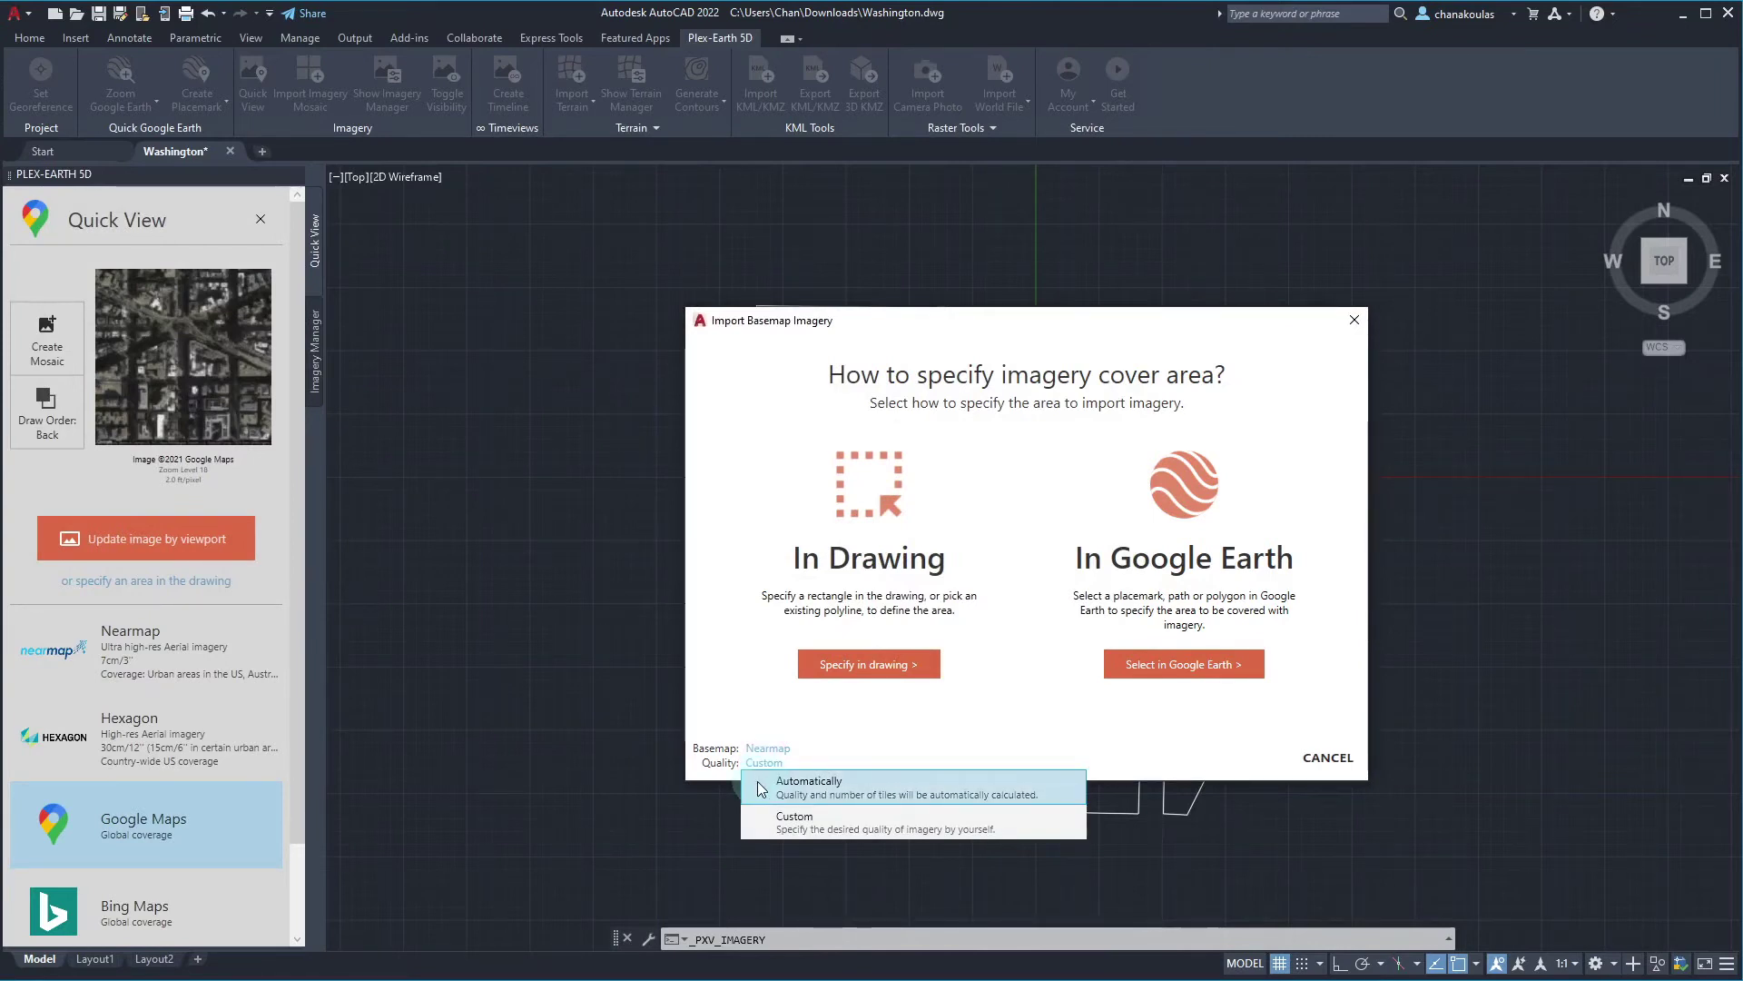
left_click(761, 826)
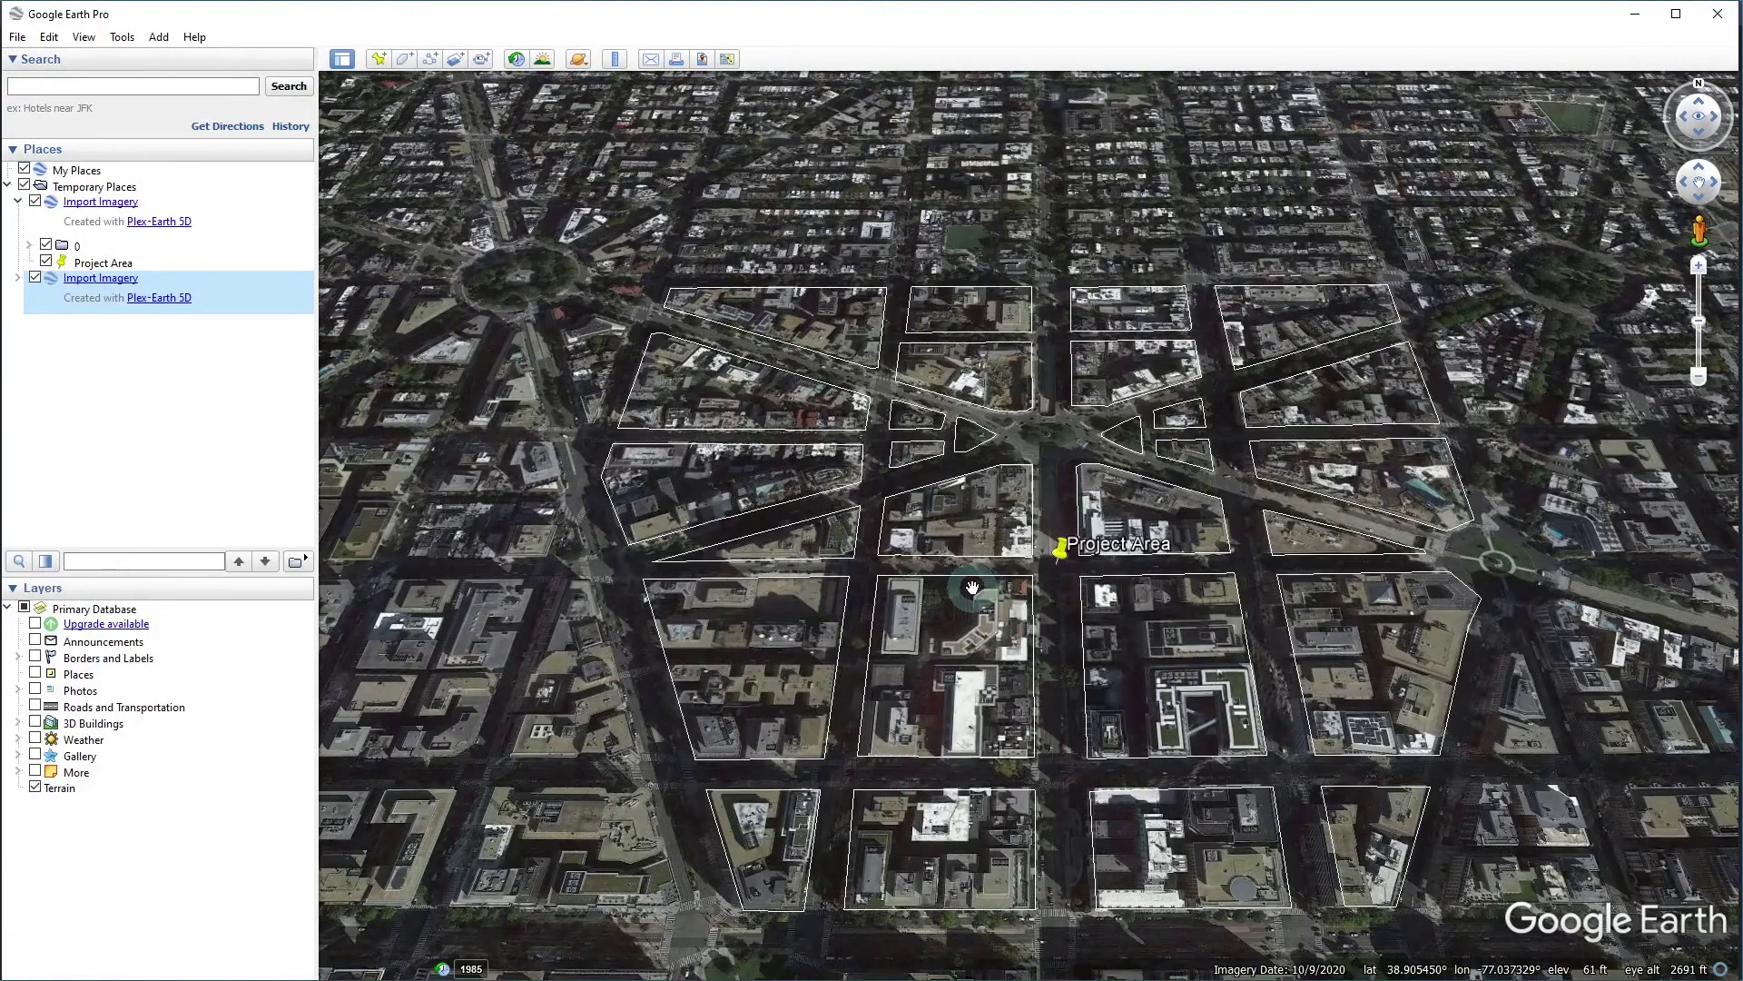
right_click(1062, 552)
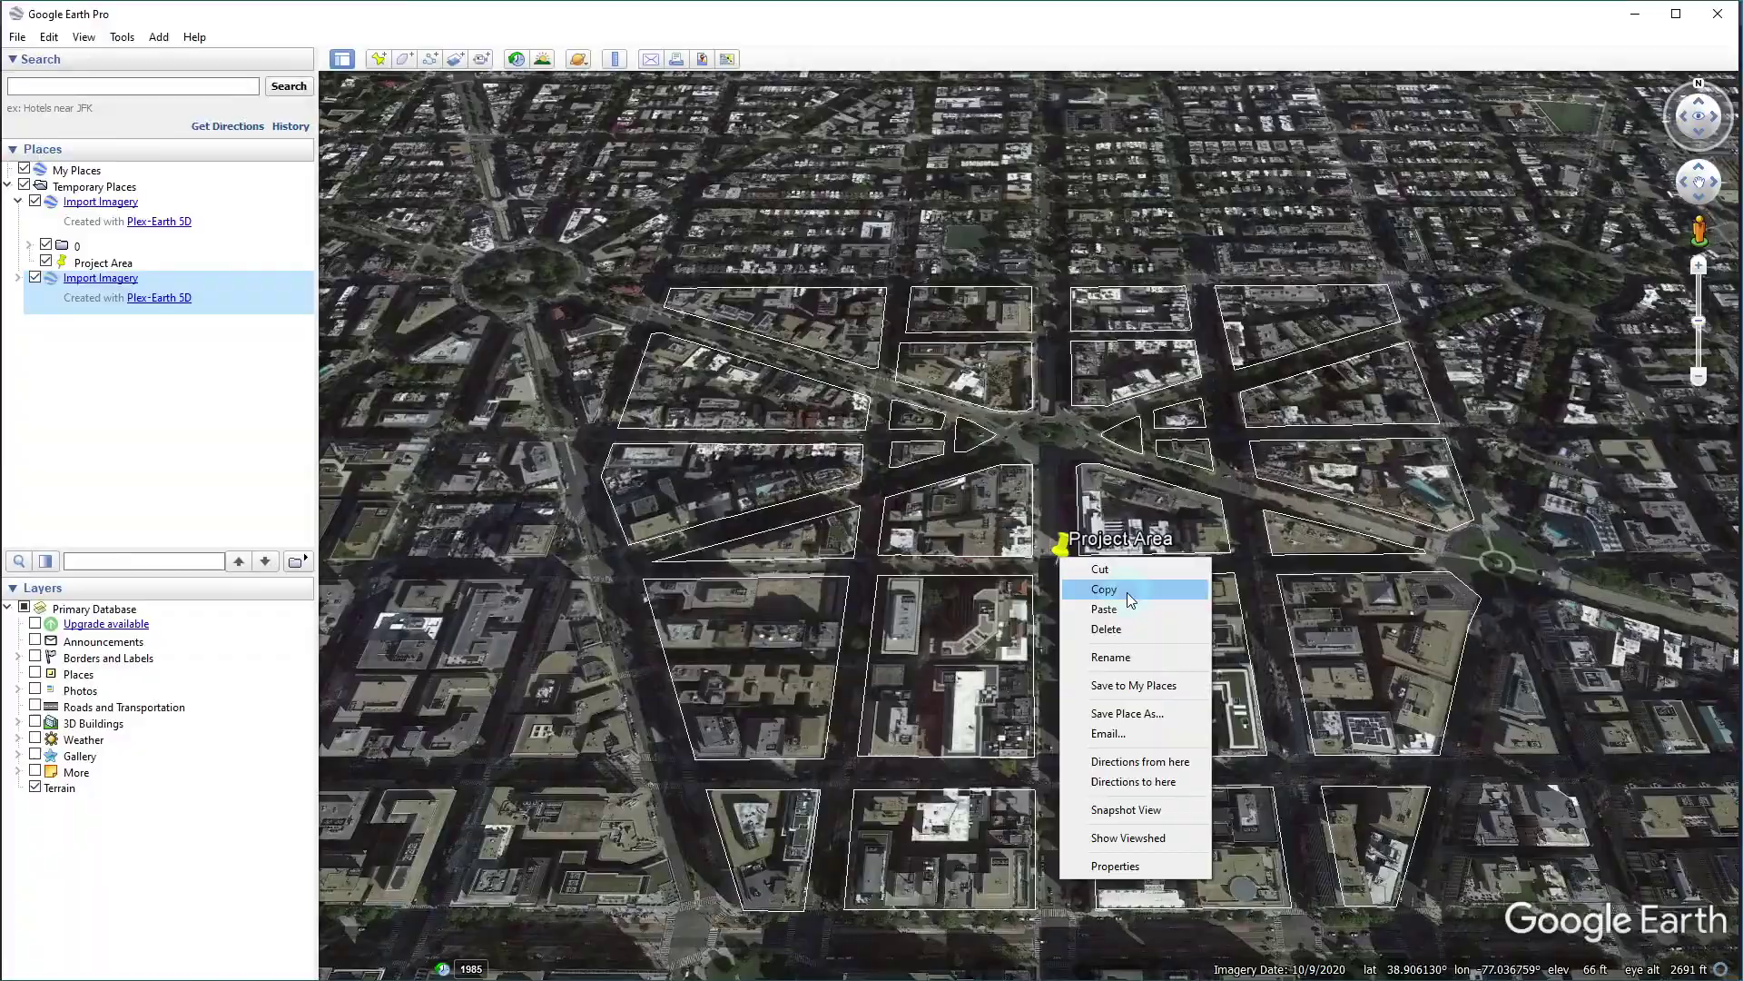
left_click(1104, 589)
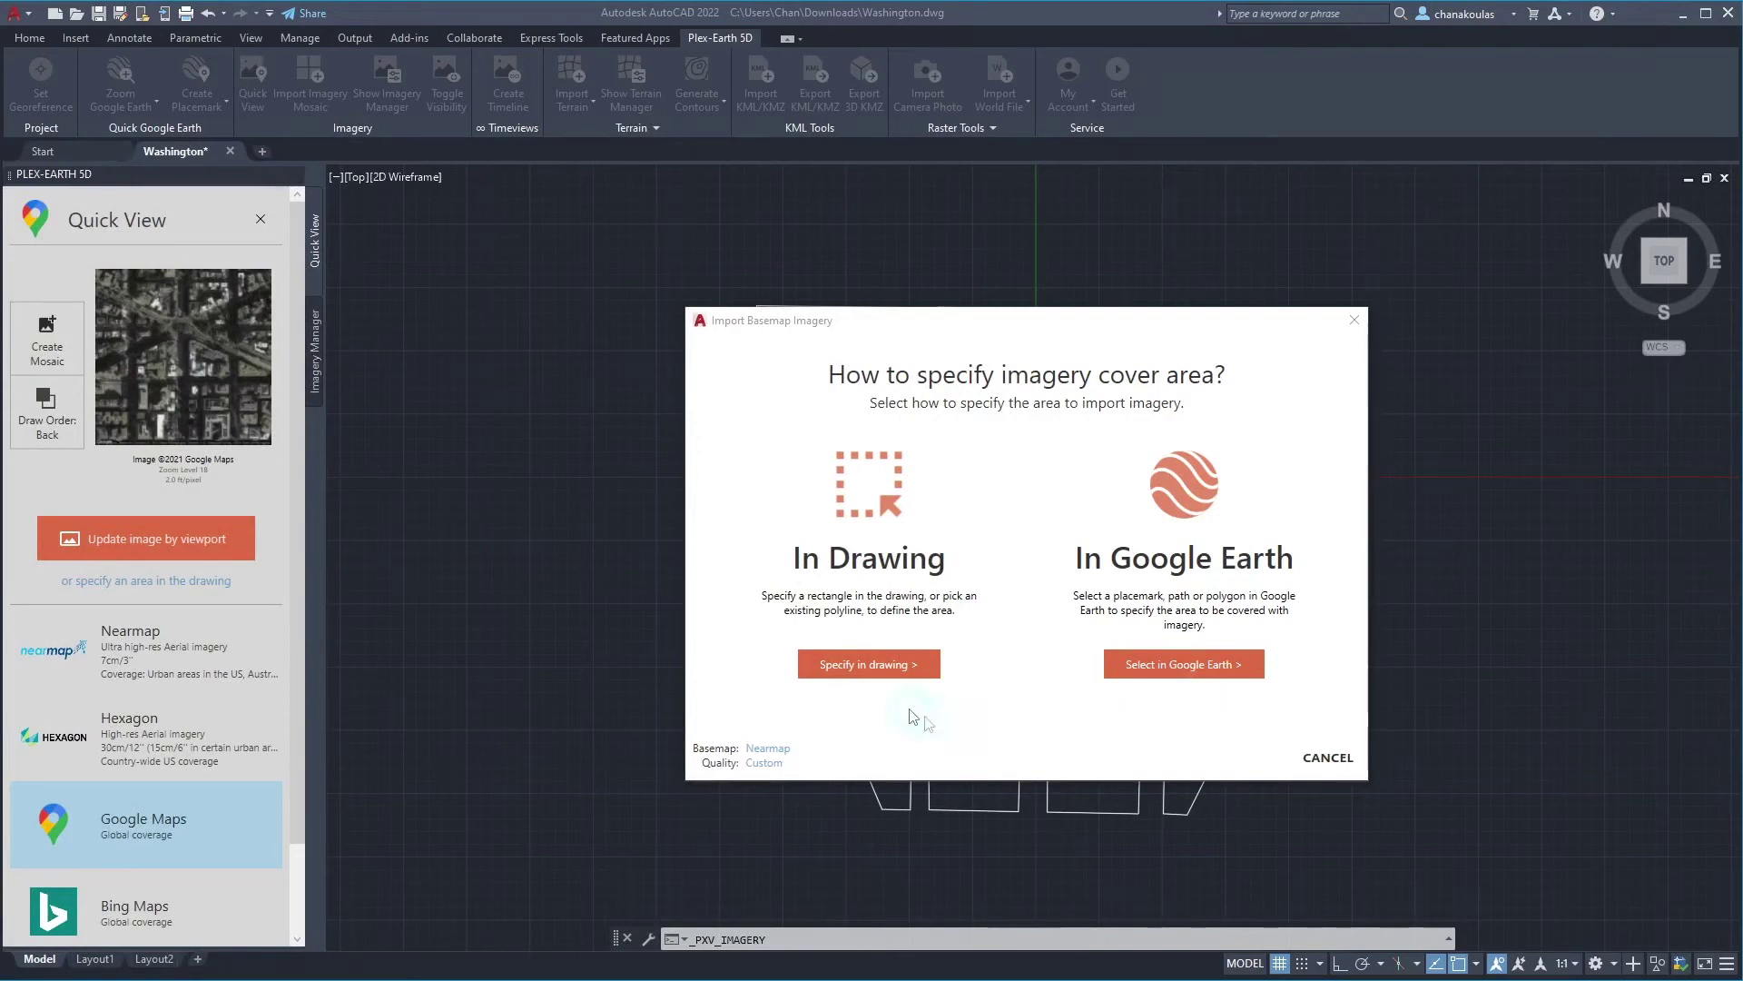
Mark the import area over the lower-right blocks and set Zoom Level 21 with 24 tiles.
left_click(871, 666)
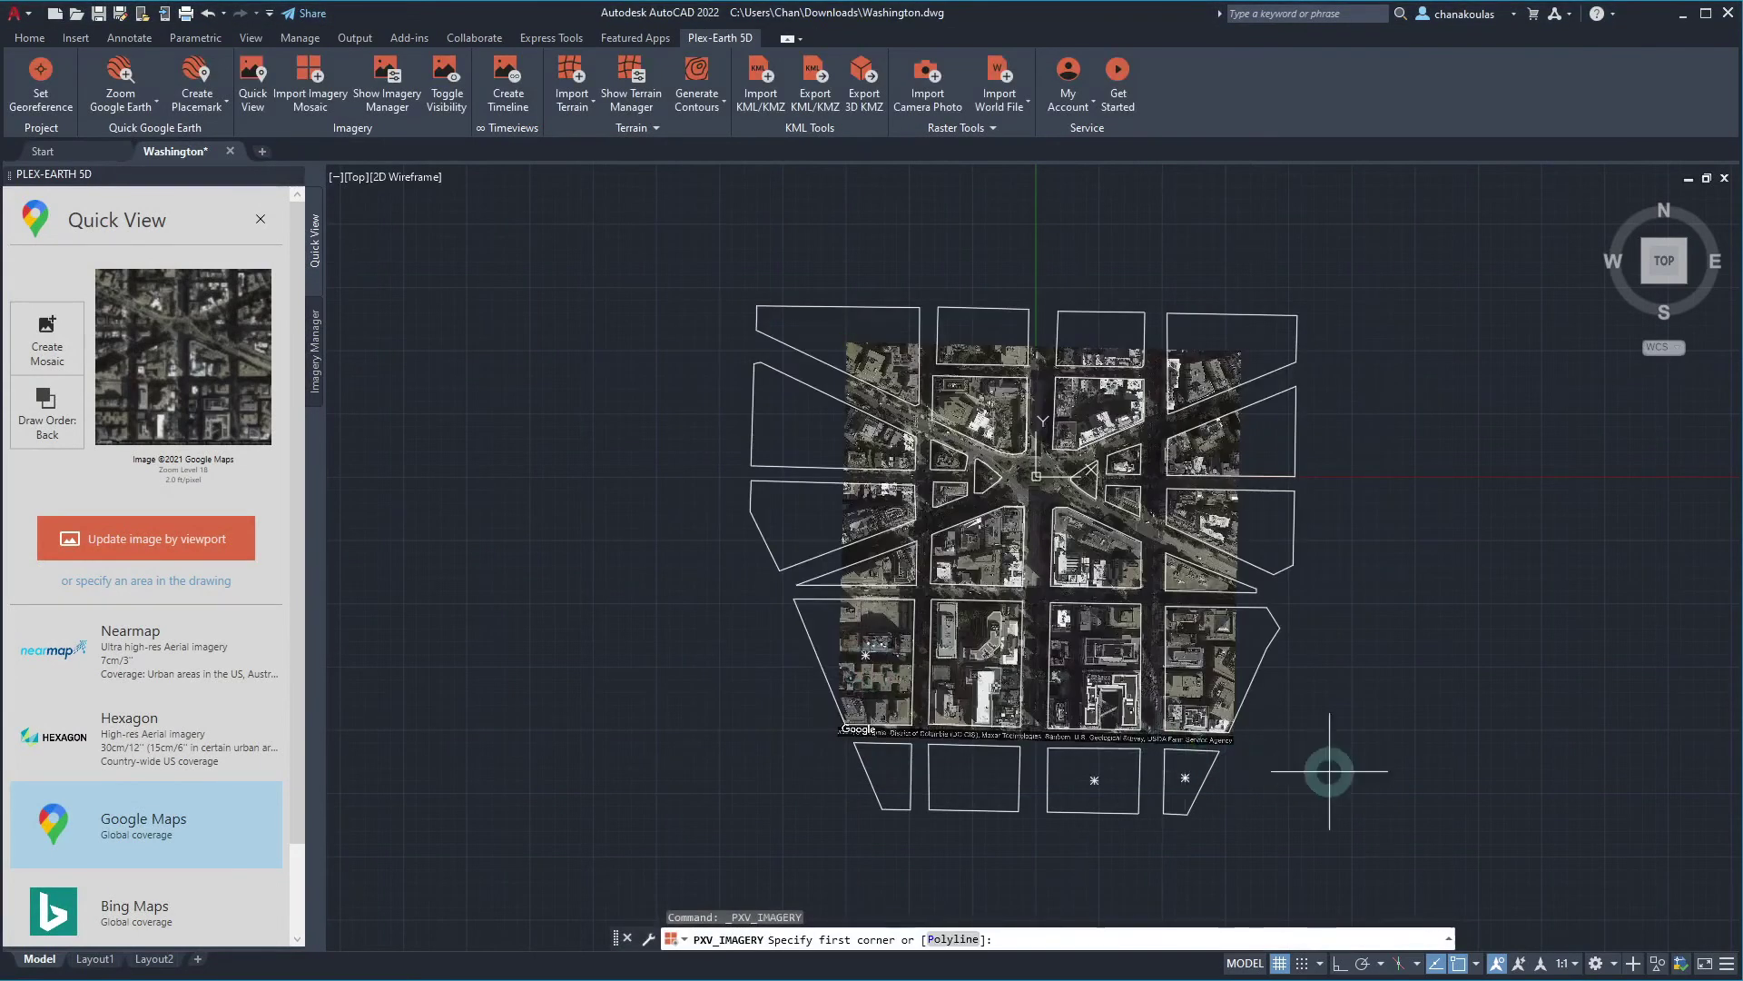
left_click(1301, 751)
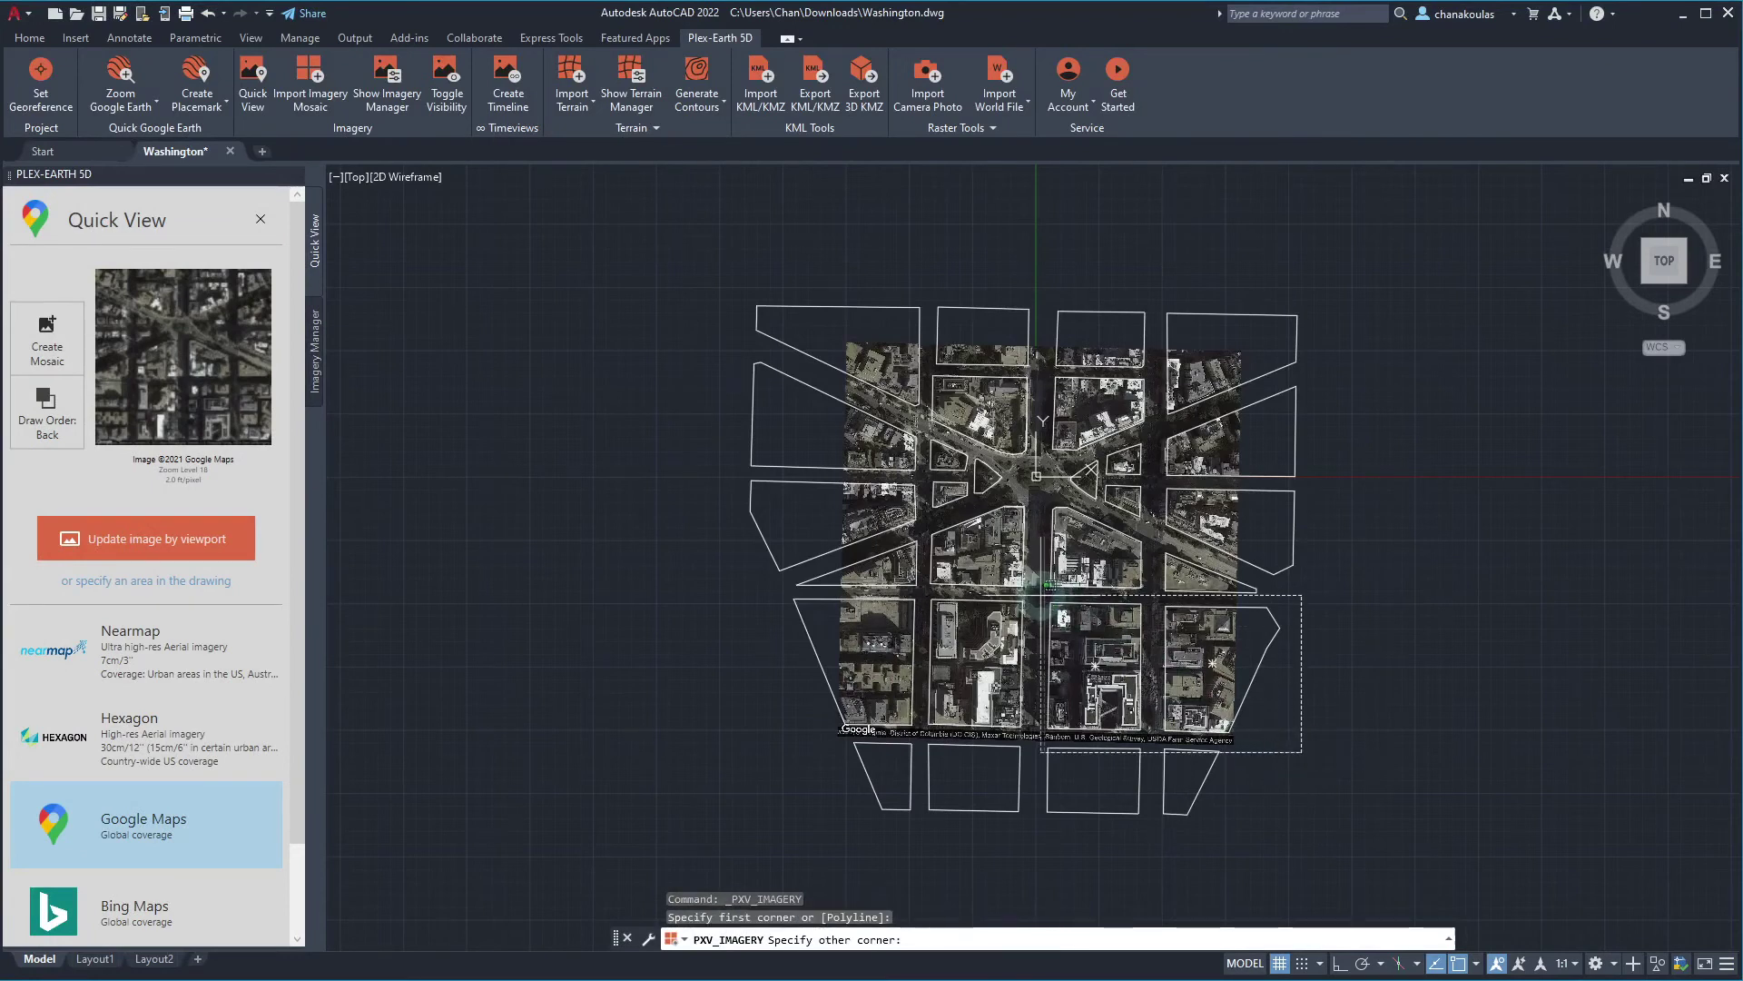
left_click(1037, 596)
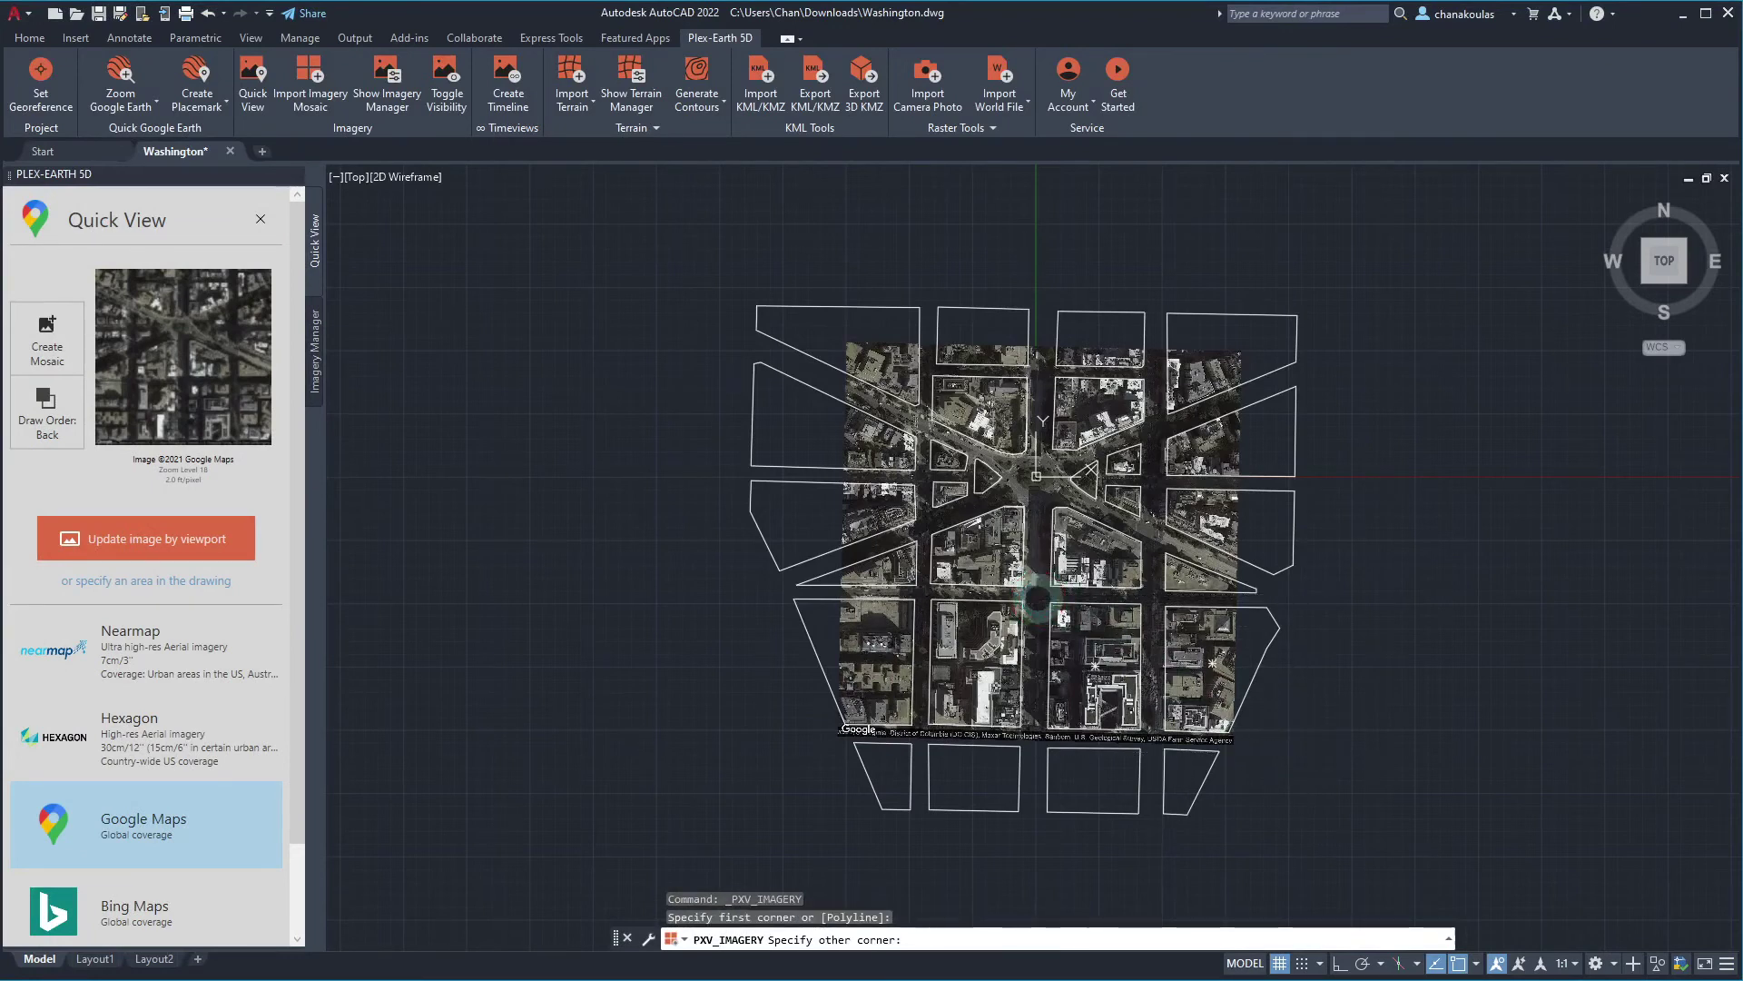
left_click(560, 458)
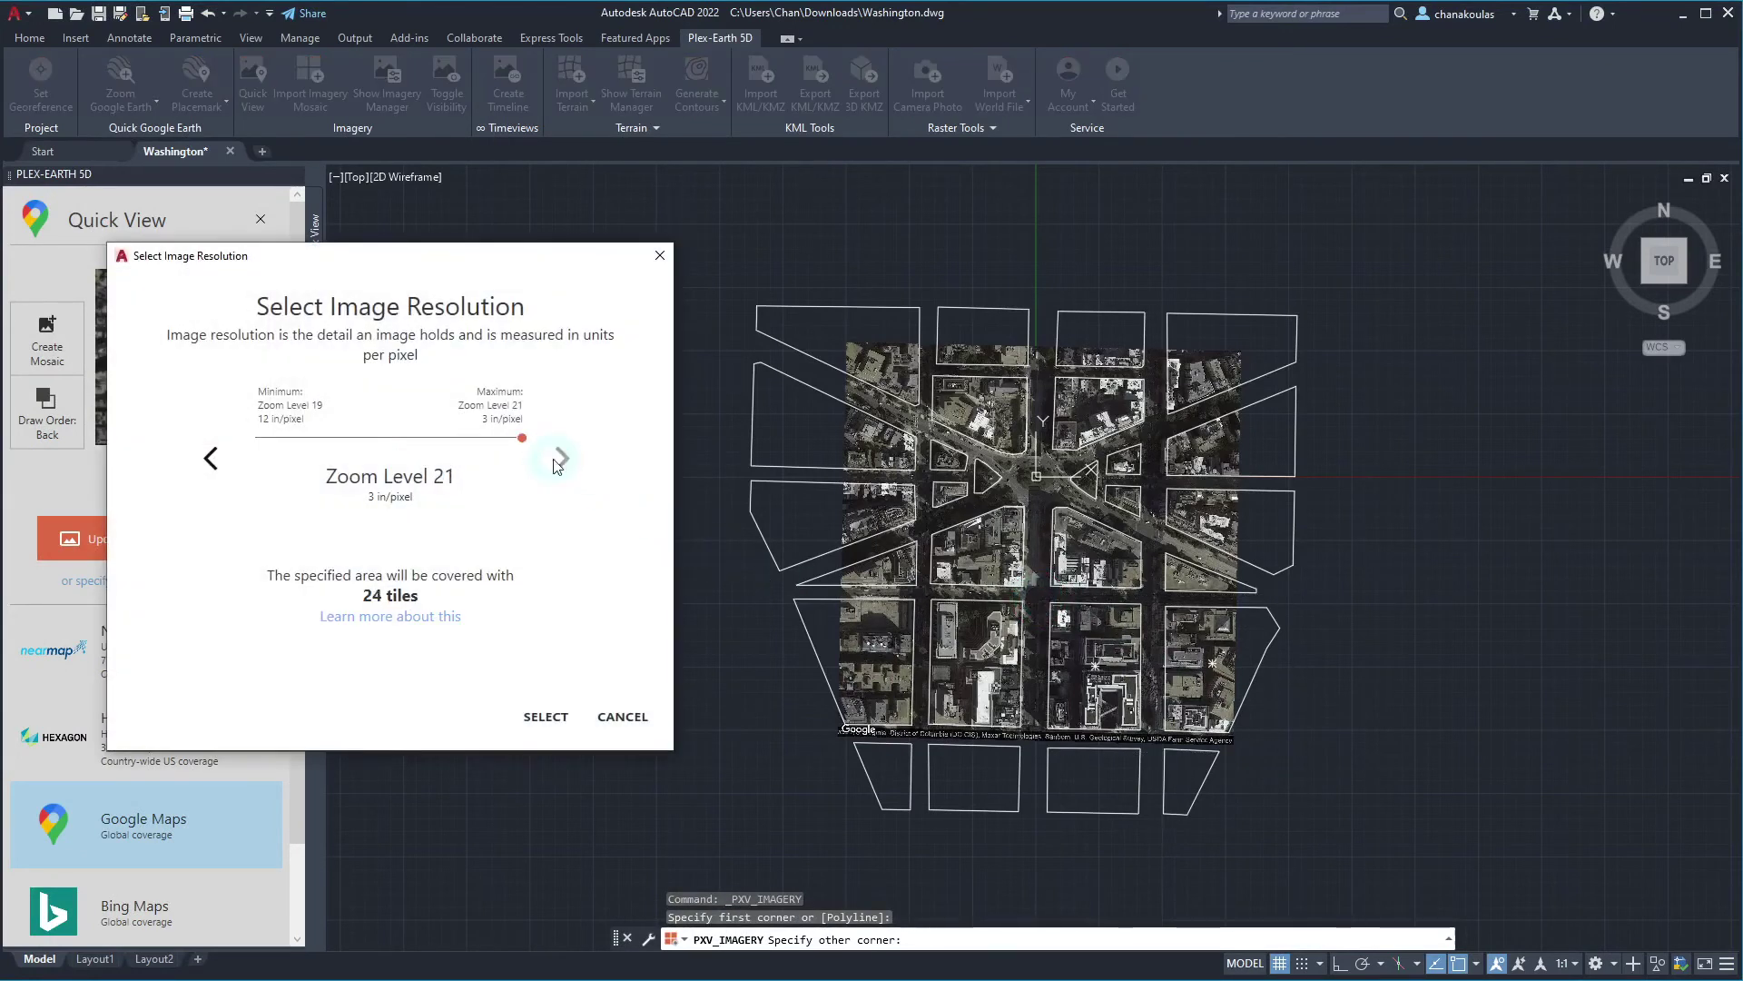
left_click(553, 717)
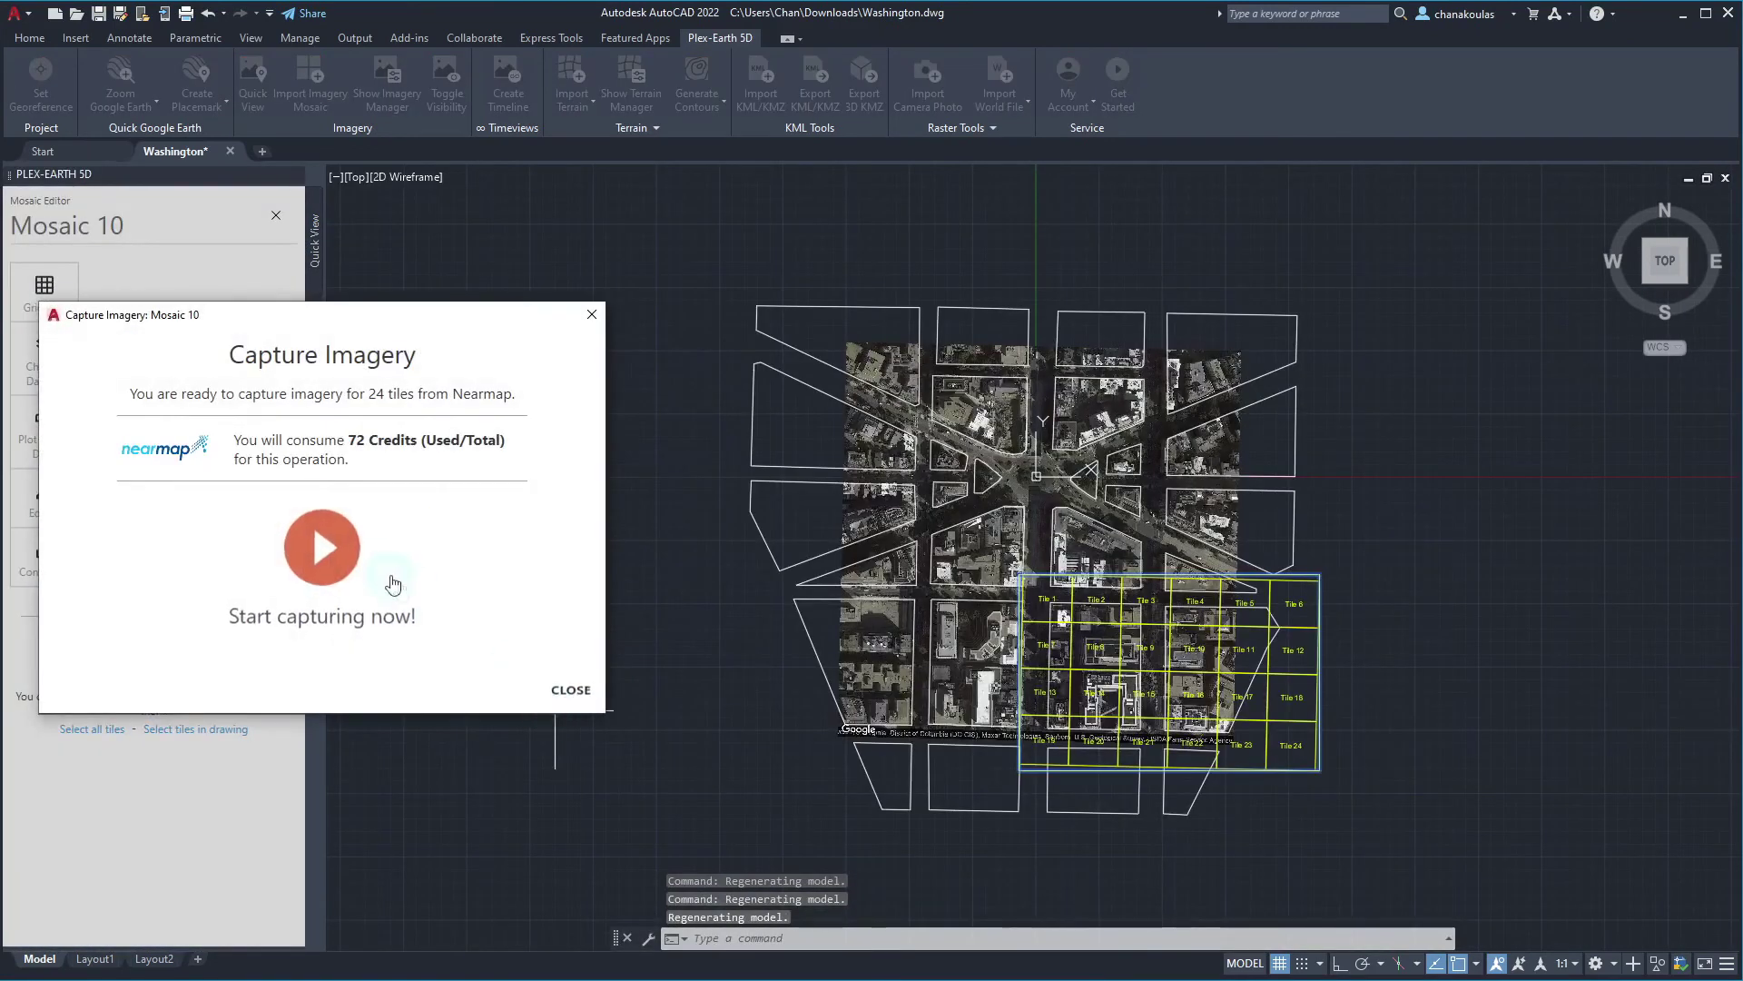
Capture the 24 Nearmap tiles as Mosaic 10, hide gridlines, and list imported imagery.
left_click(327, 548)
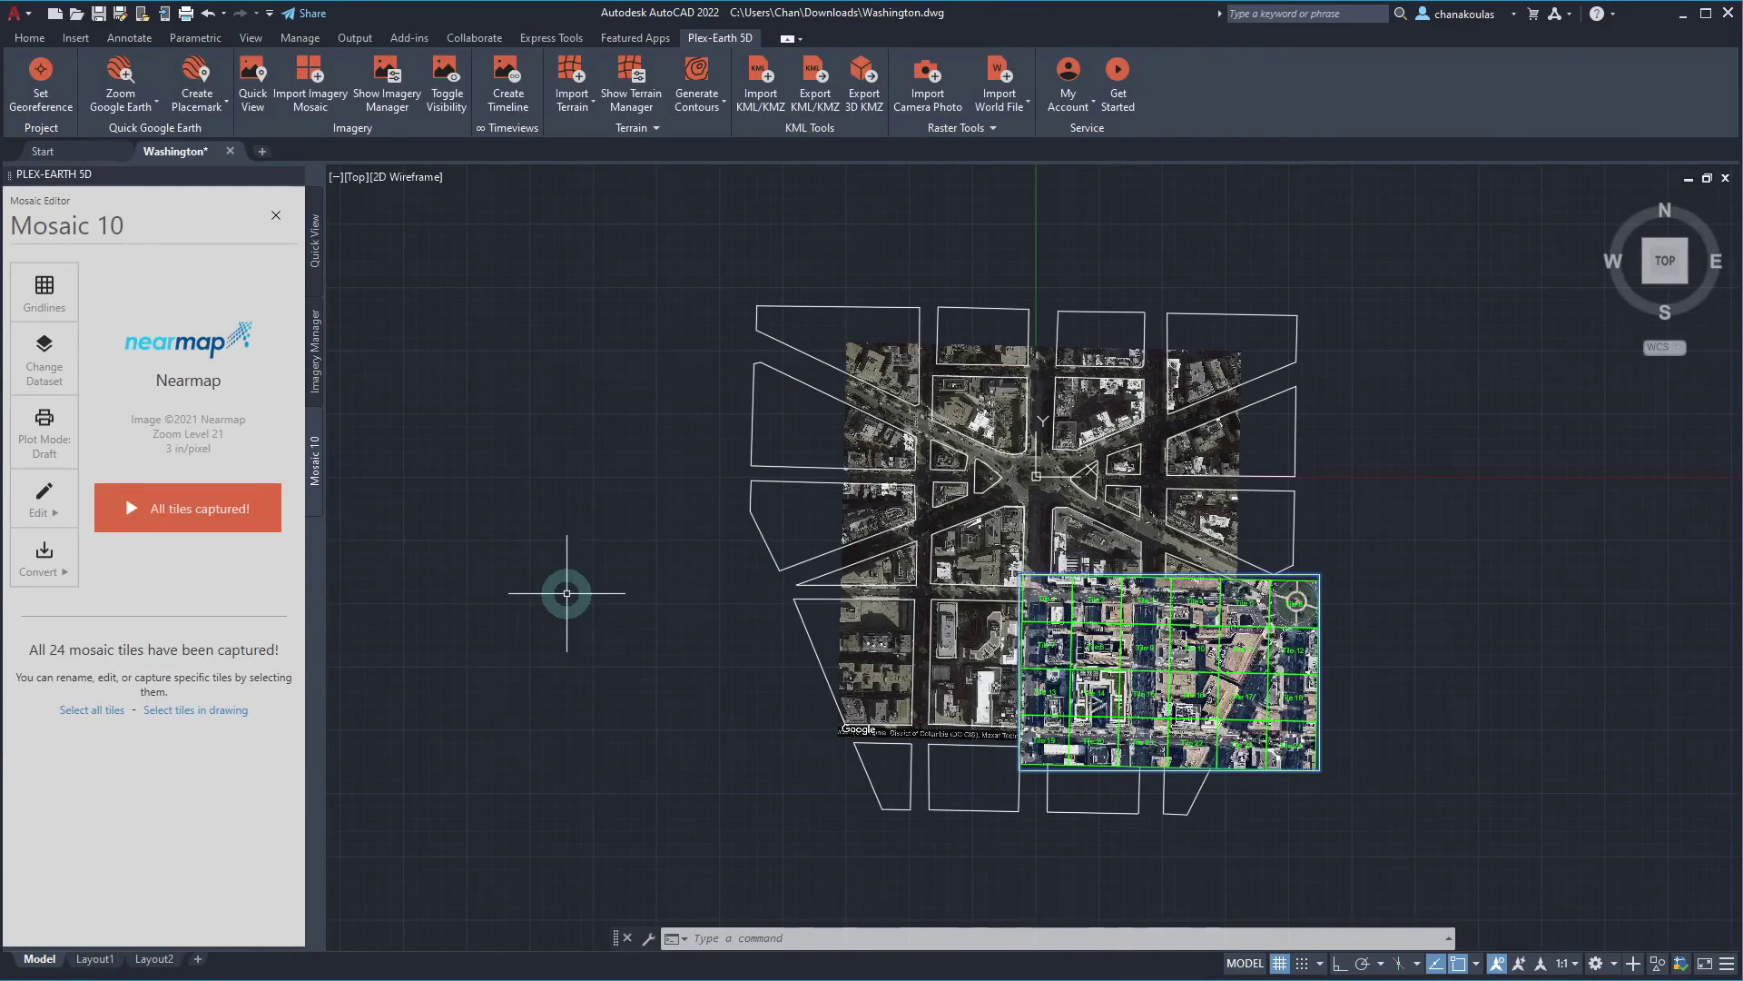
left_click(43, 298)
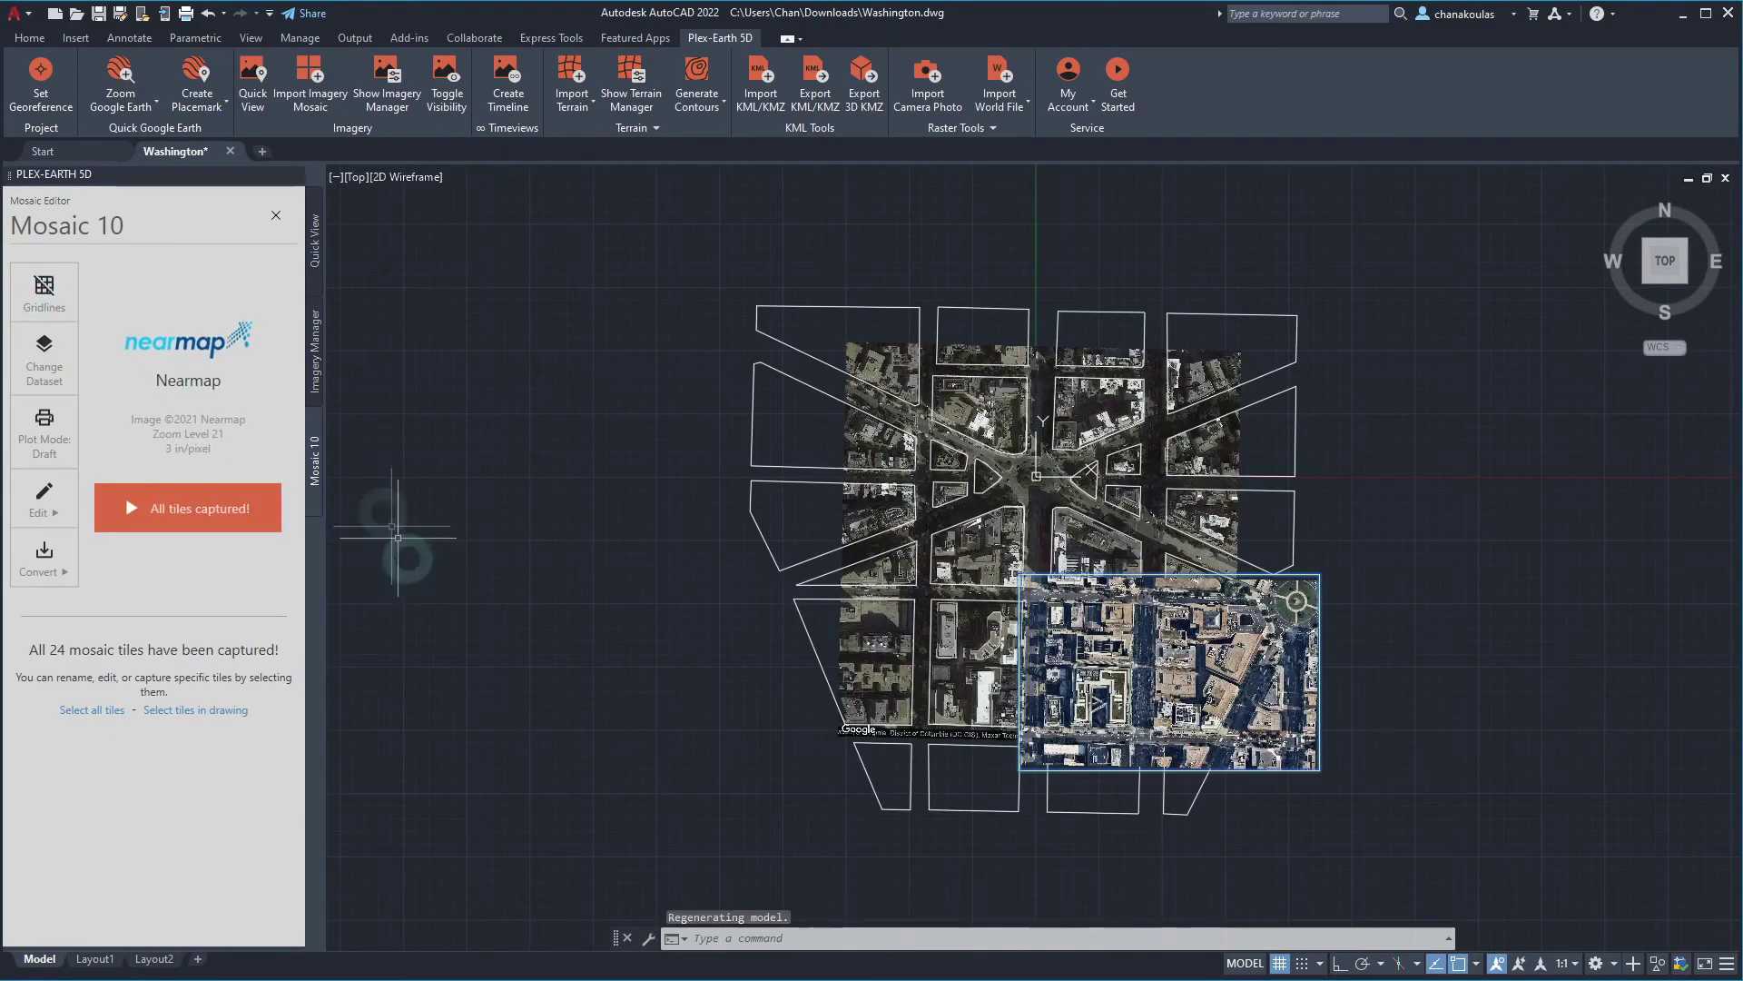
left_click(316, 354)
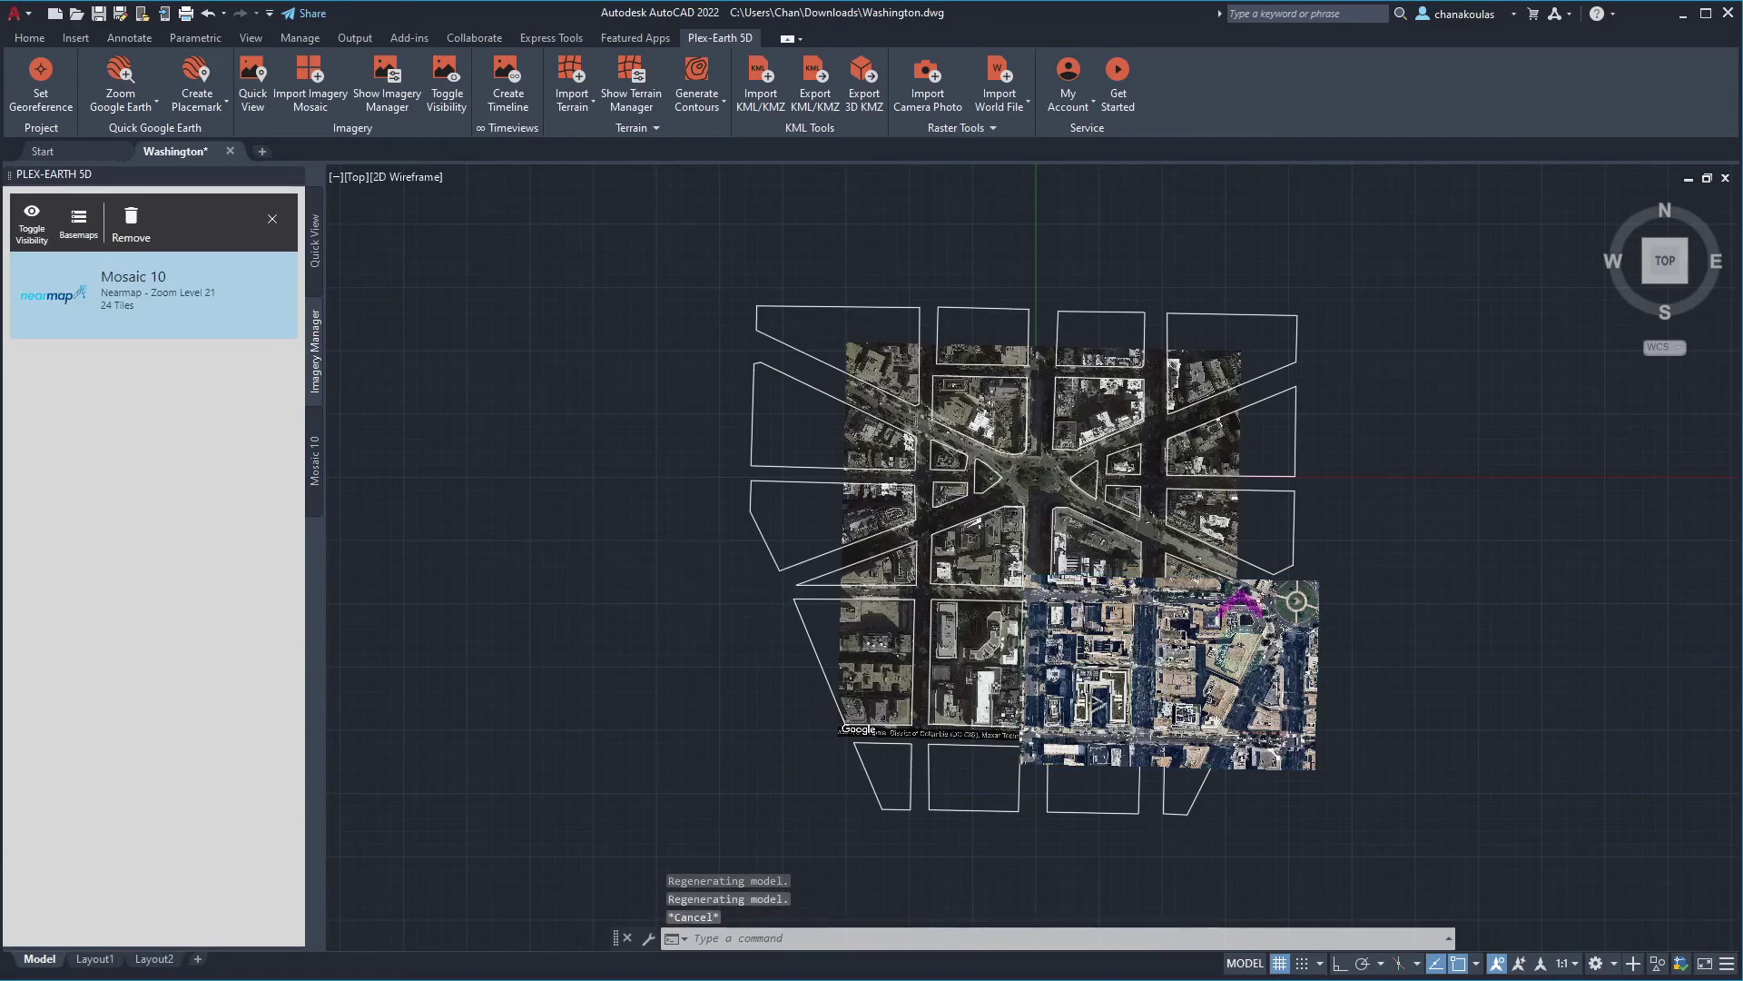
Zoom into the Nearmap mosaic and pan to centre on the corner buildings and intersection.
scroll(1239, 627, "up", 6)
scroll(1044, 349, "up", 4)
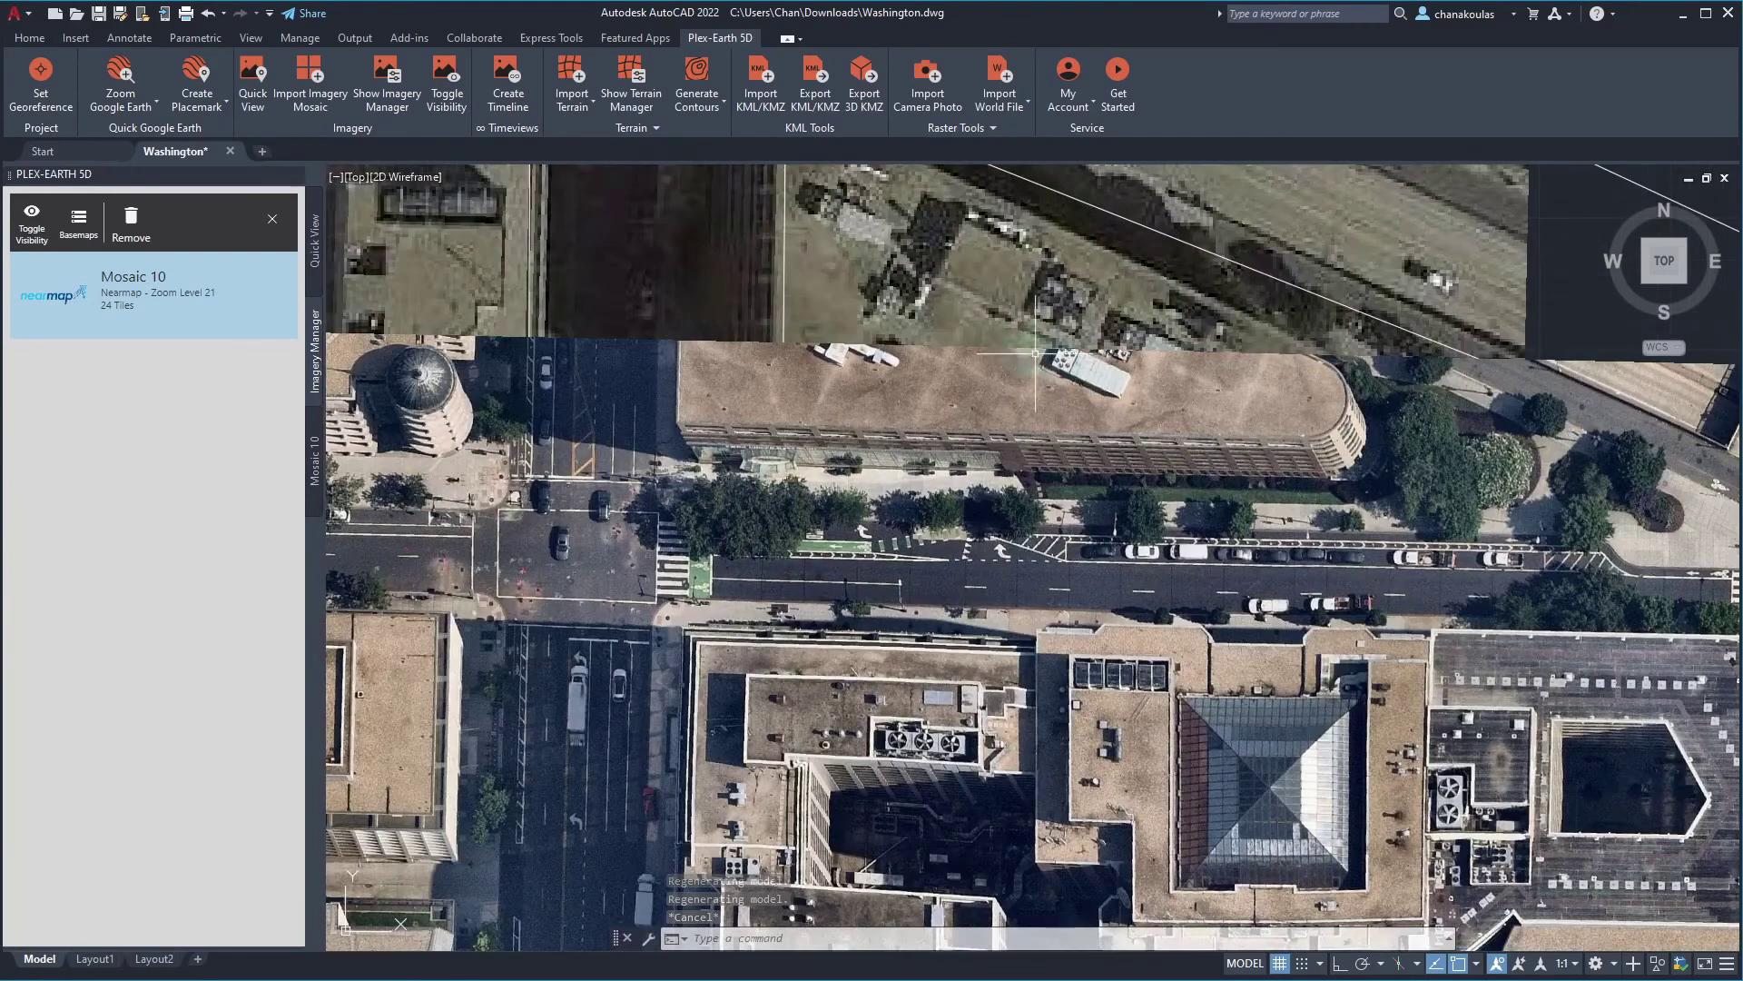
scroll(973, 377, "up", 3)
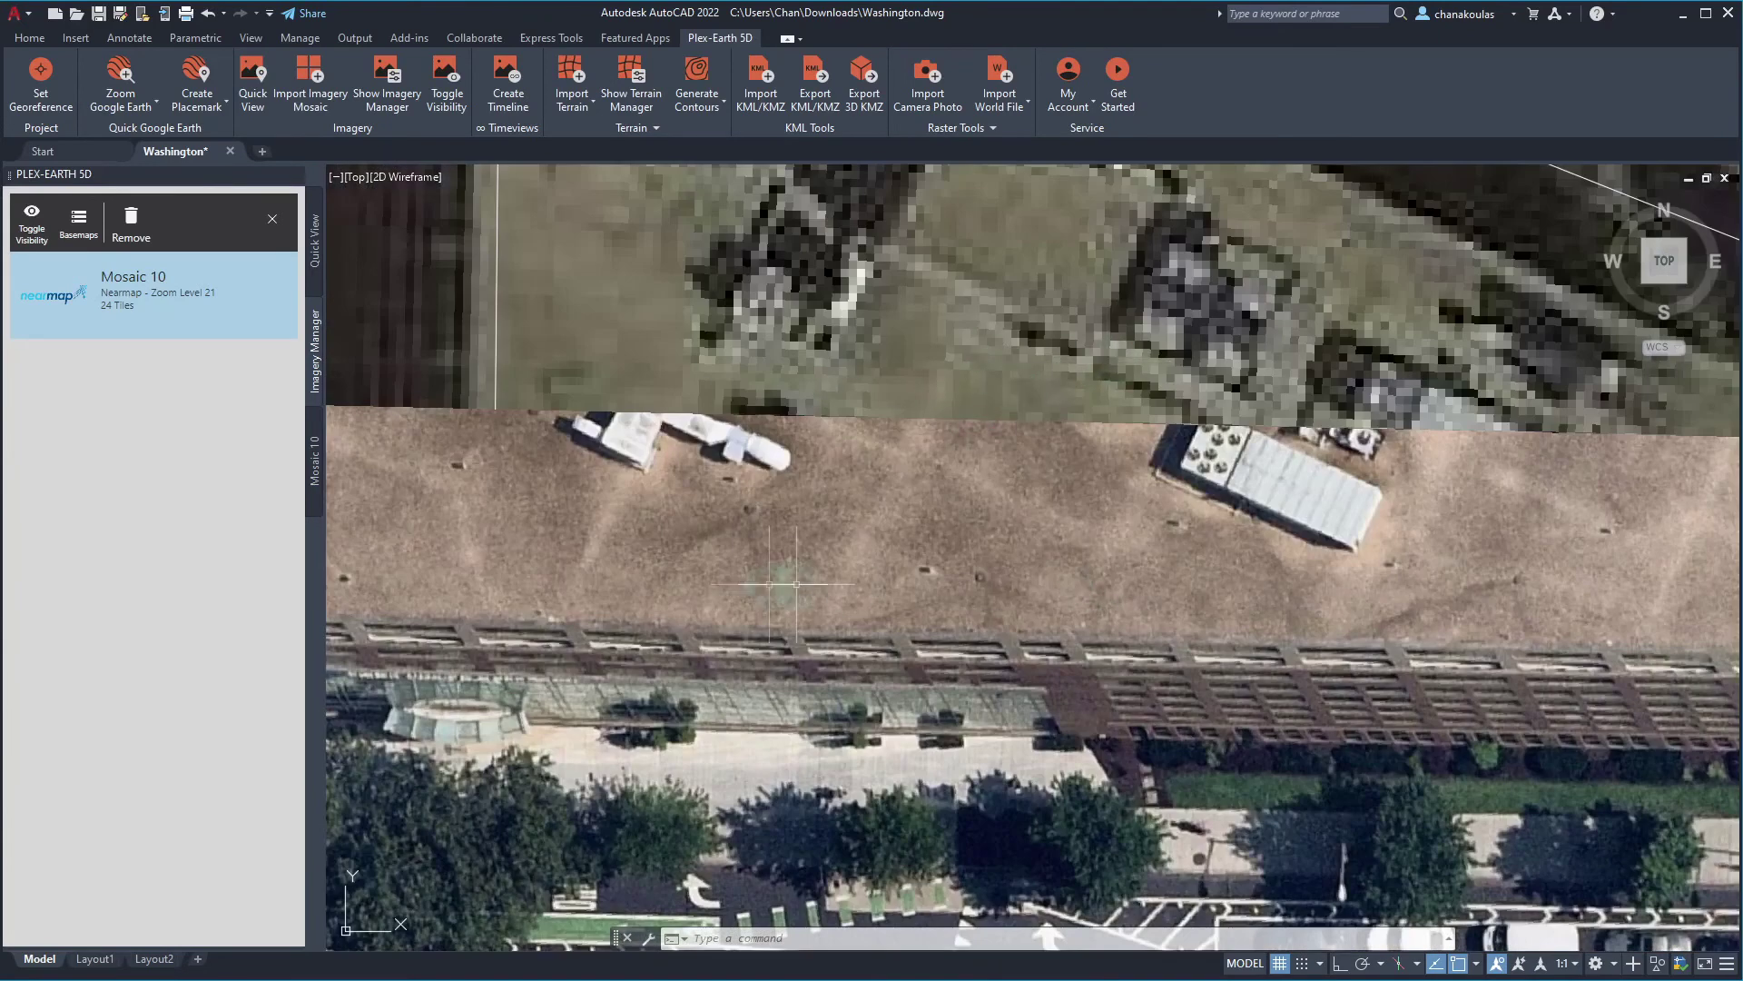
scroll(1048, 581, "down", 2)
middle_click_drag(976, 685, 973, 572)
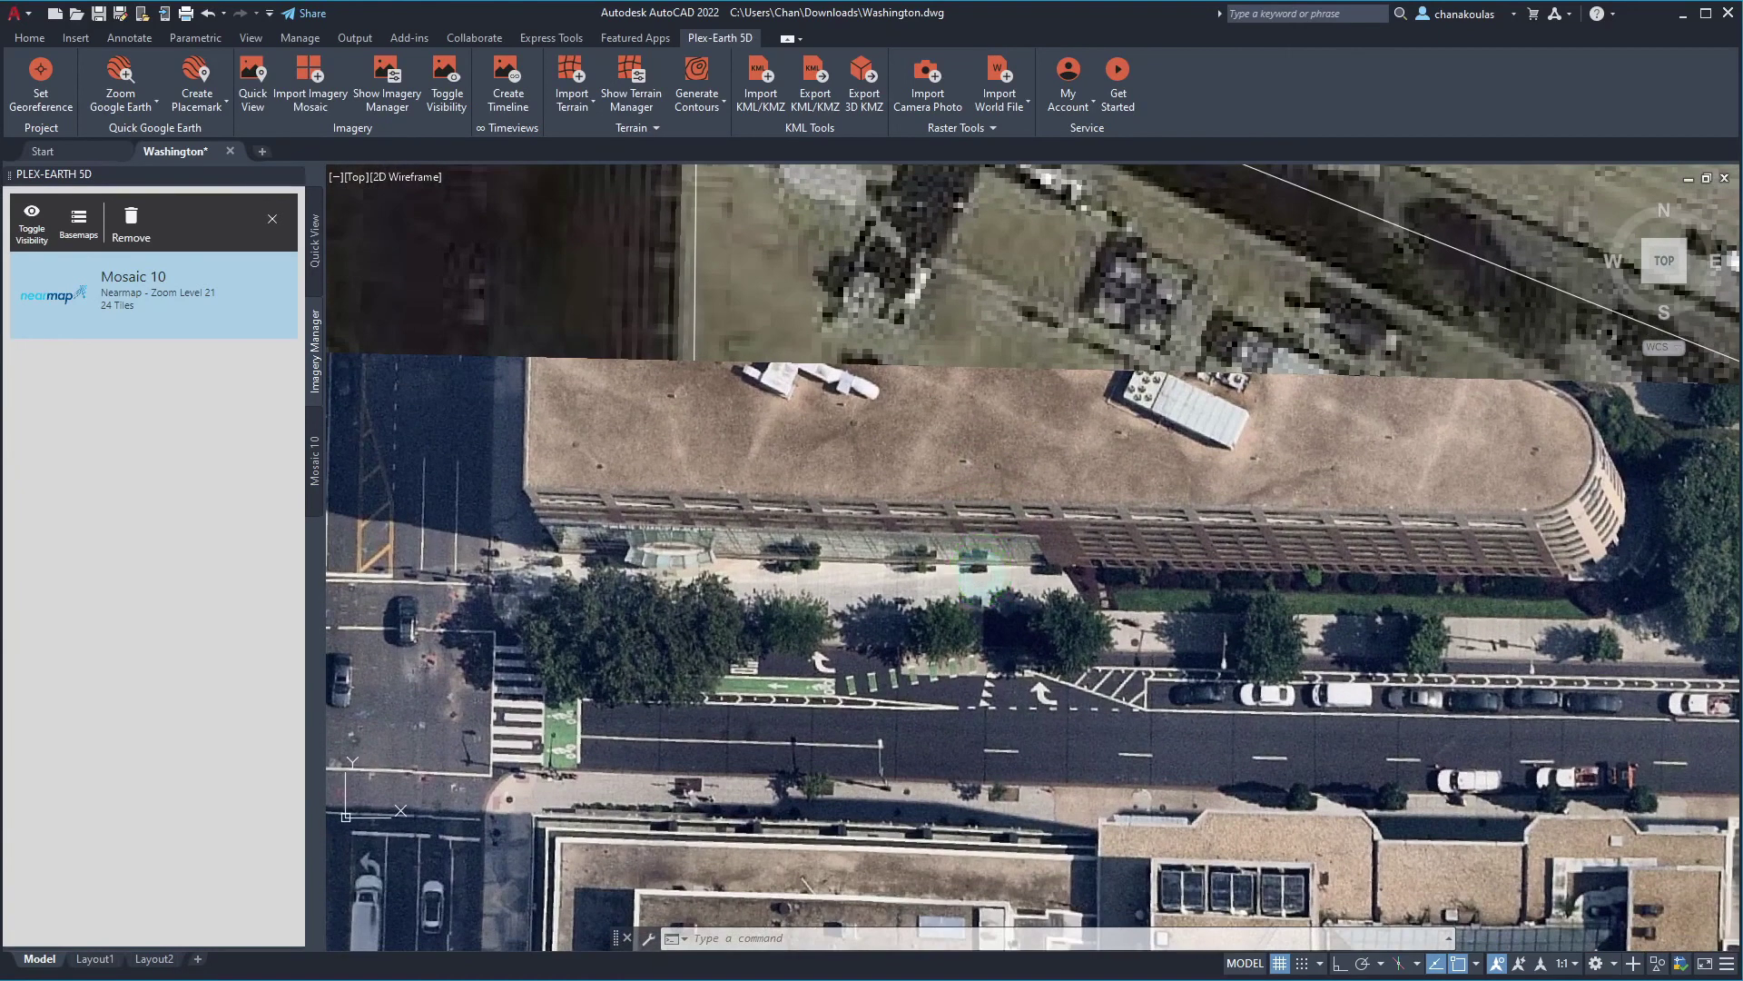
middle_click_drag(701, 674, 1035, 665)
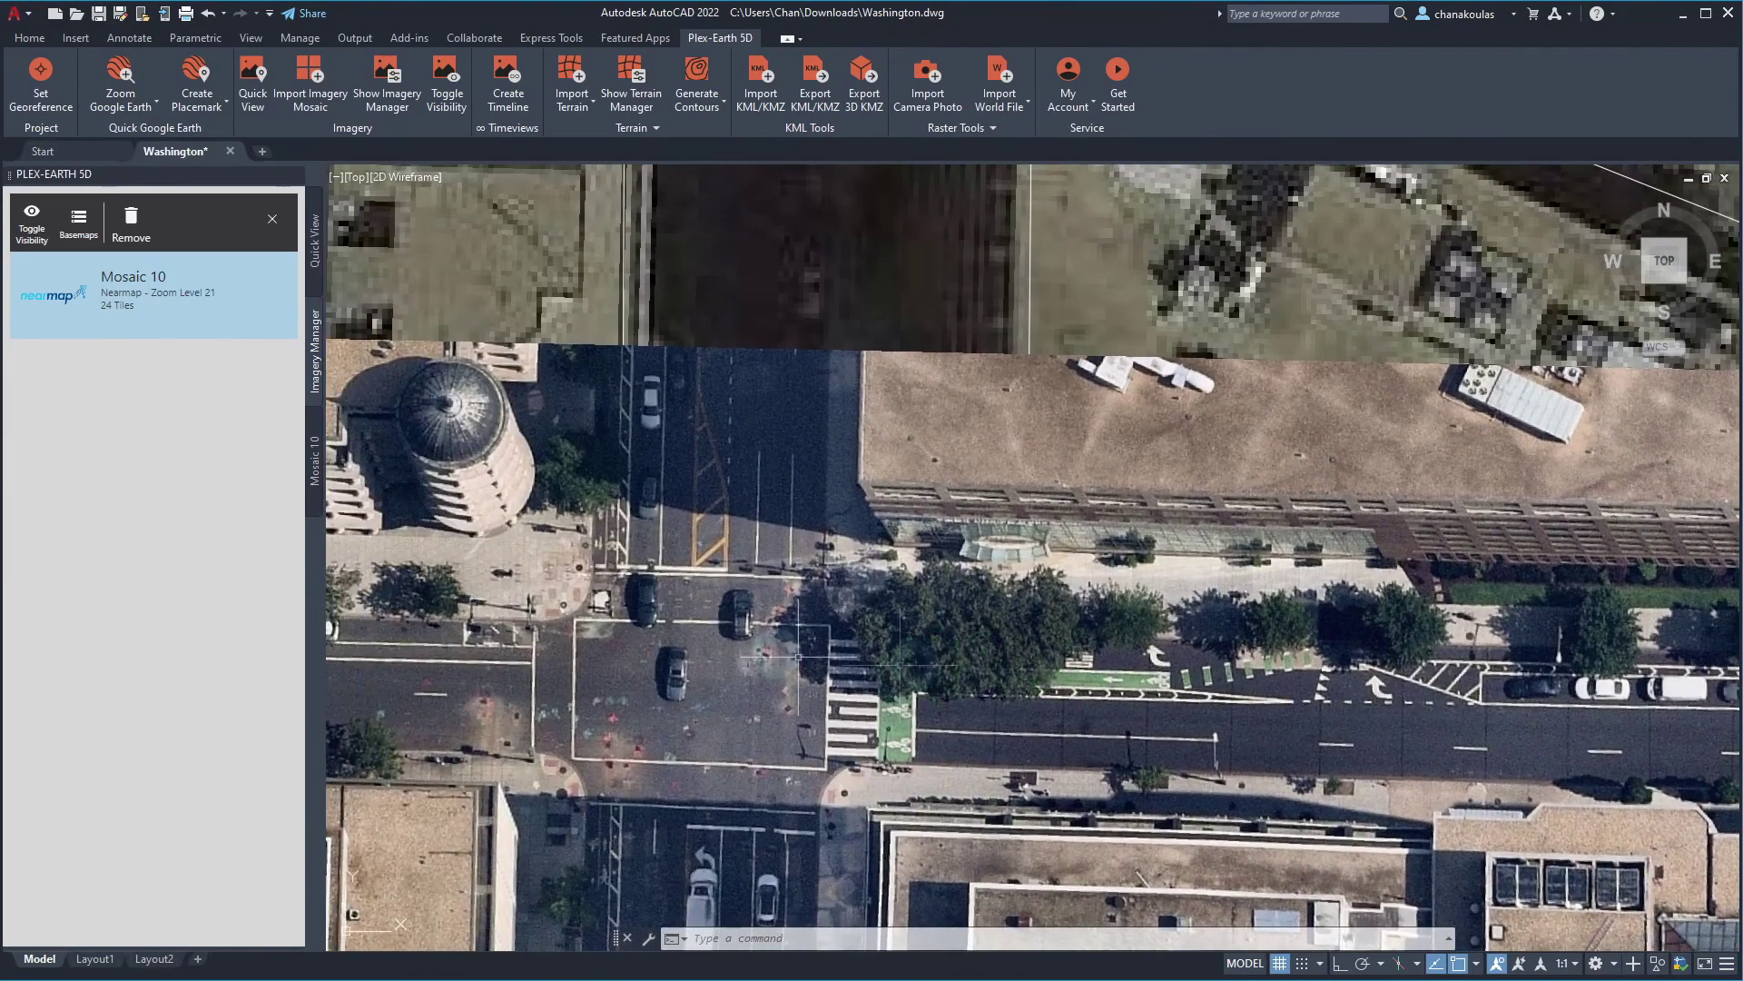
middle_click_drag(748, 631, 984, 378)
middle_click_drag(920, 650, 920, 648)
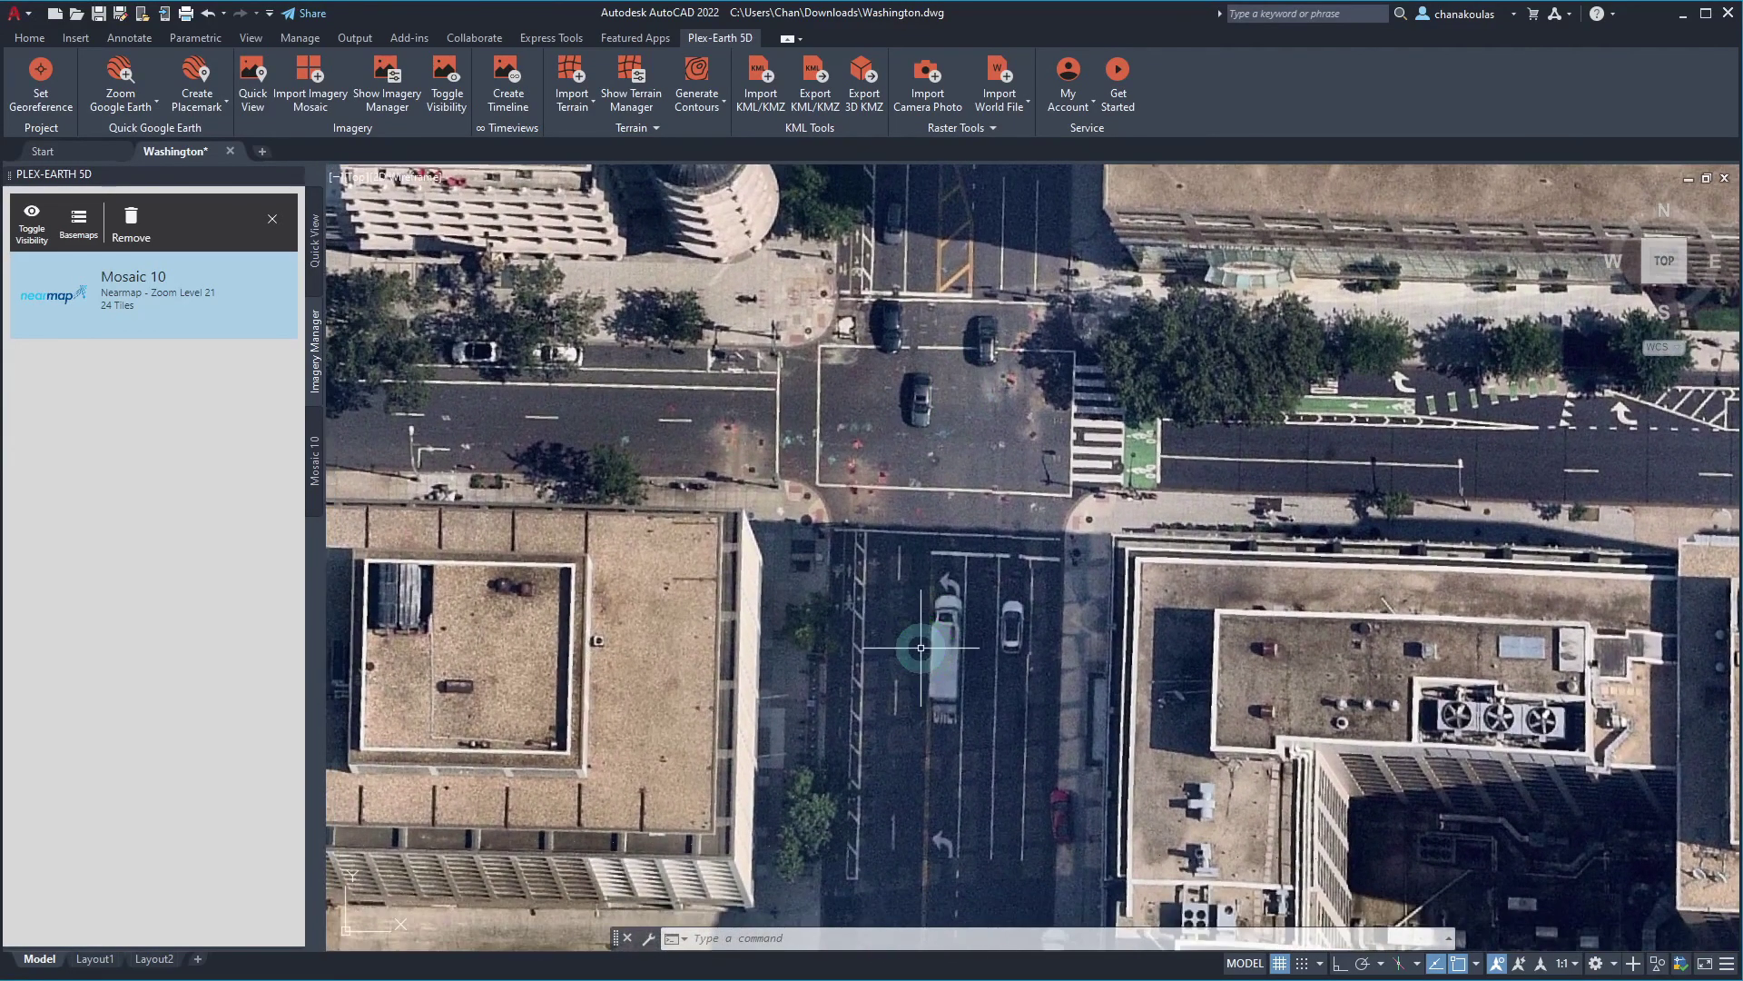